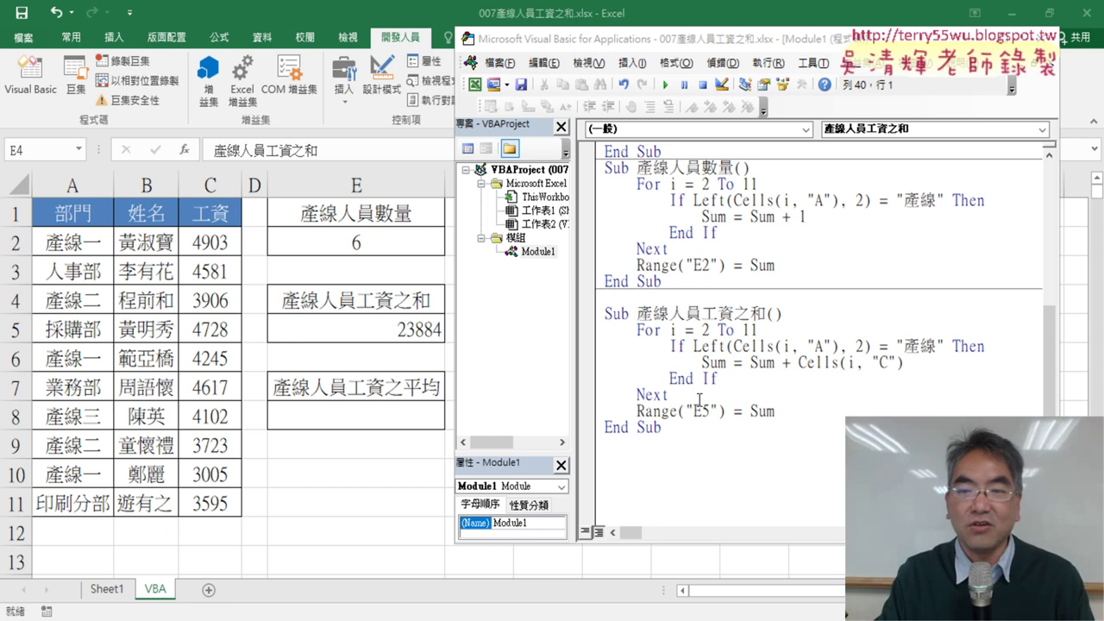
Highlight the salary cell reference, then select the 產線人員工資之和 procedure from Sub to End Sub
{"action": "left_click_drag", "start_coordinate": [798, 362], "coordinate": [902, 362]}
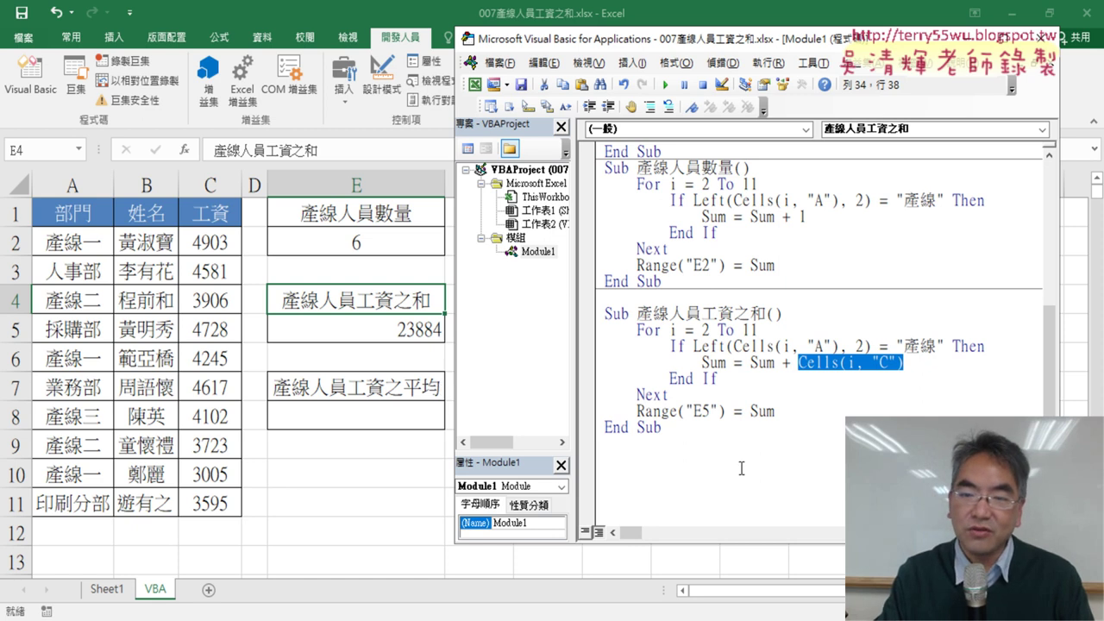
{"action": "left_click_drag", "start_coordinate": [660, 427], "coordinate": [604, 313]}
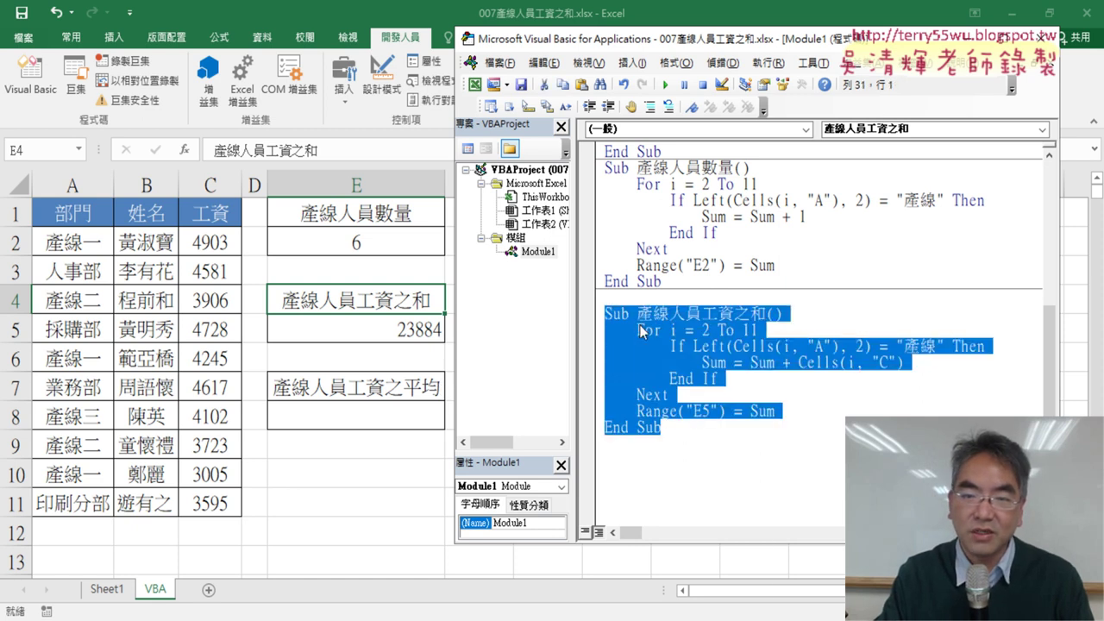
Duplicate the 產線人員工資之和 macro below its End Sub line
{"action": "right_click", "coordinate": [640, 332]}
{"action": "left_click", "coordinate": [660, 353]}
{"action": "left_click", "coordinate": [645, 462]}
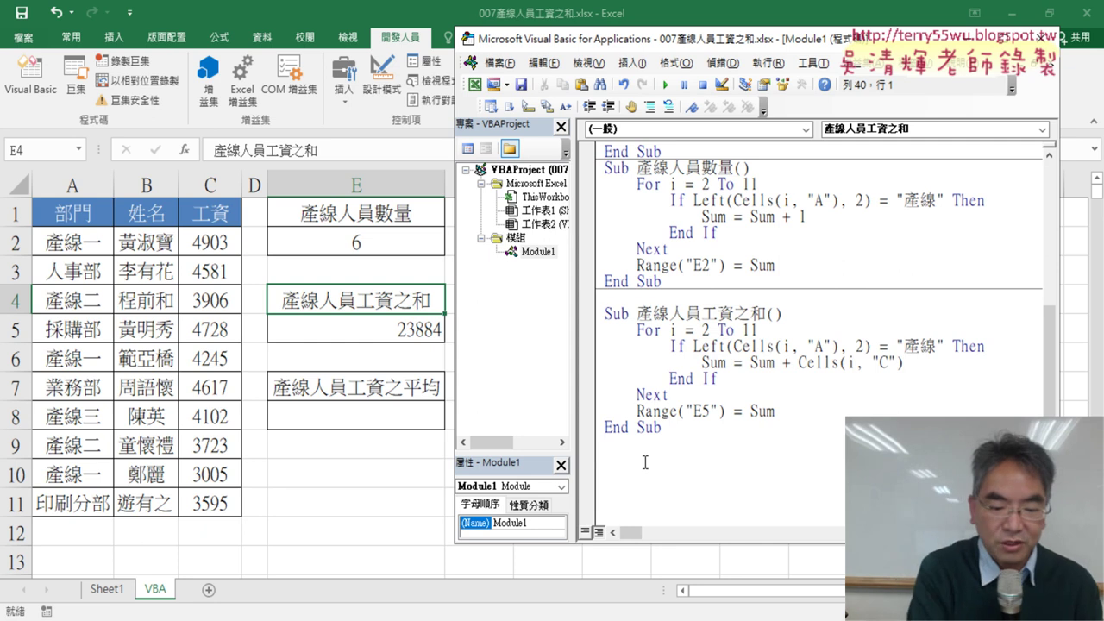
{"action": "key", "text": "ctrl+v"}
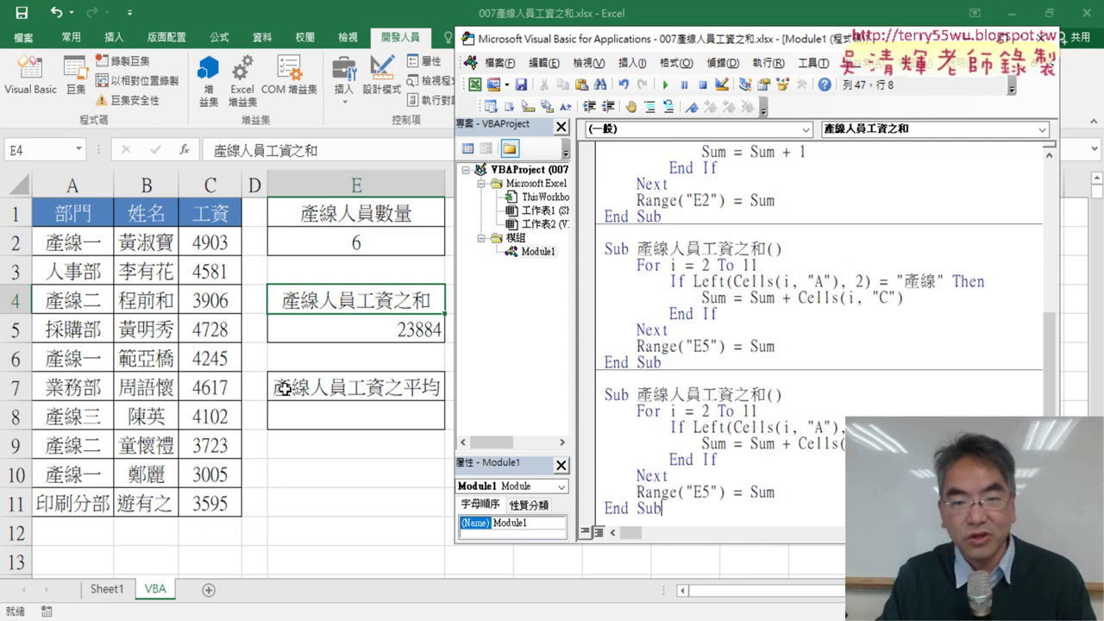
Copy the heading text 產線人員工資之平均 from cell E7 on the worksheet
{"action": "key", "text": "alt+F11"}
{"action": "left_click", "coordinate": [345, 384]}
{"action": "double_click", "coordinate": [250, 149]}
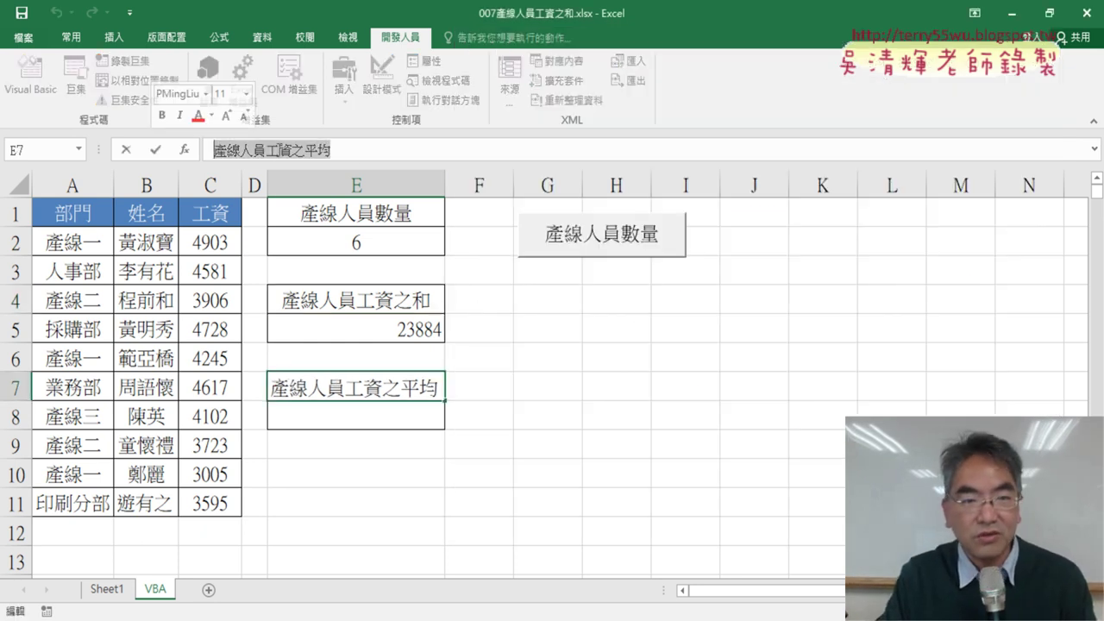
{"action": "right_click", "coordinate": [277, 150]}
{"action": "left_click", "coordinate": [320, 182]}
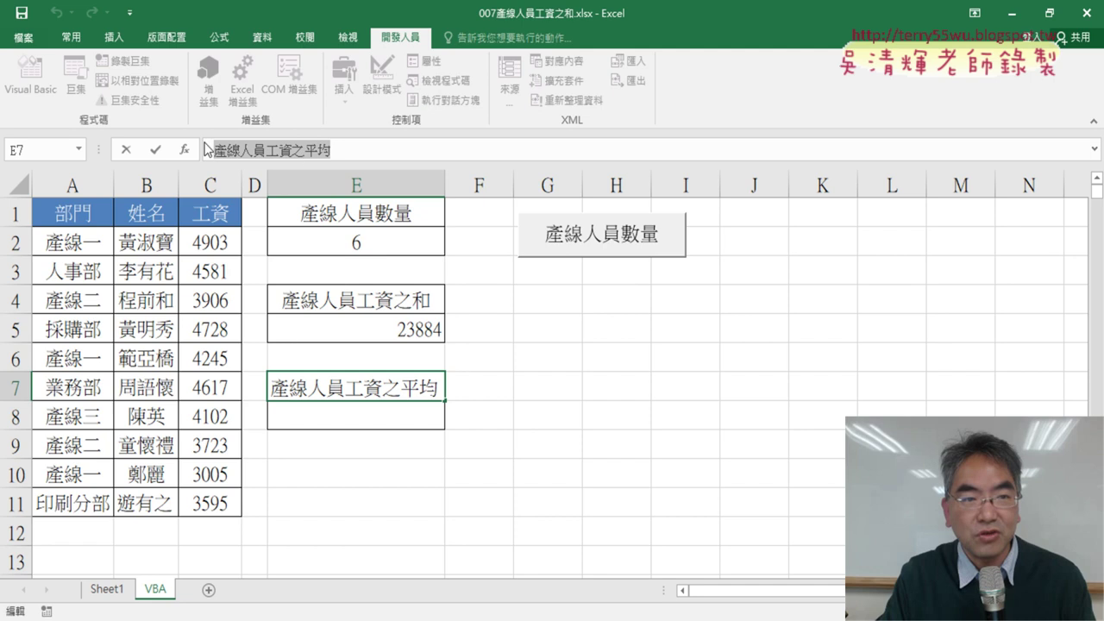
{"action": "key", "text": "Escape"}
Rename the duplicated Sub to 產線人員工資之平均
{"action": "key", "text": "alt+F11"}
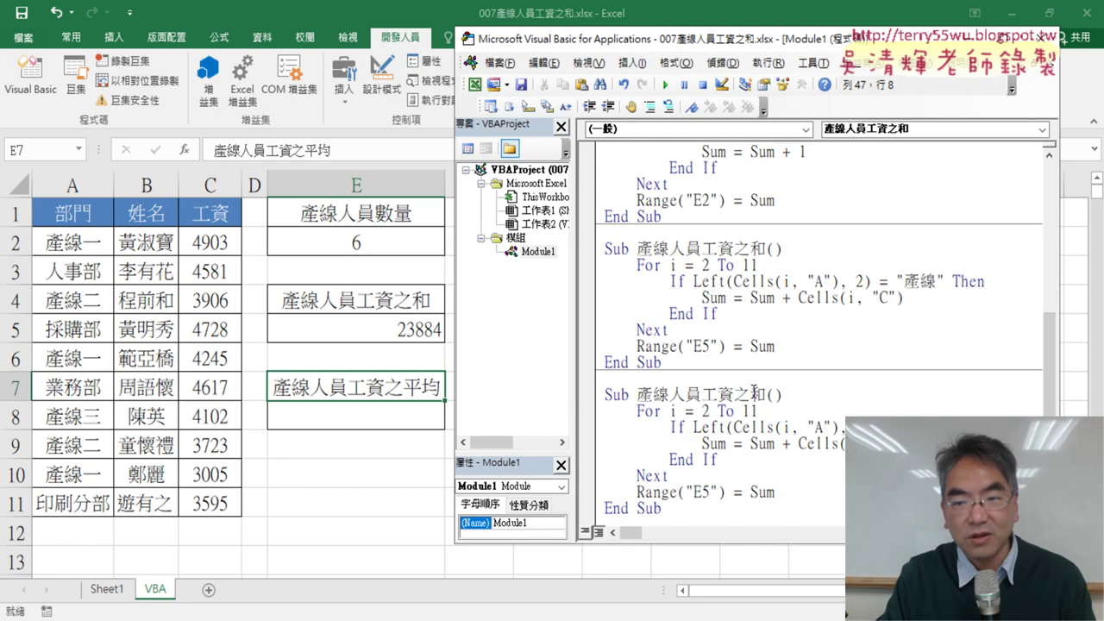
{"action": "left_click_drag", "start_coordinate": [766, 394], "coordinate": [637, 394]}
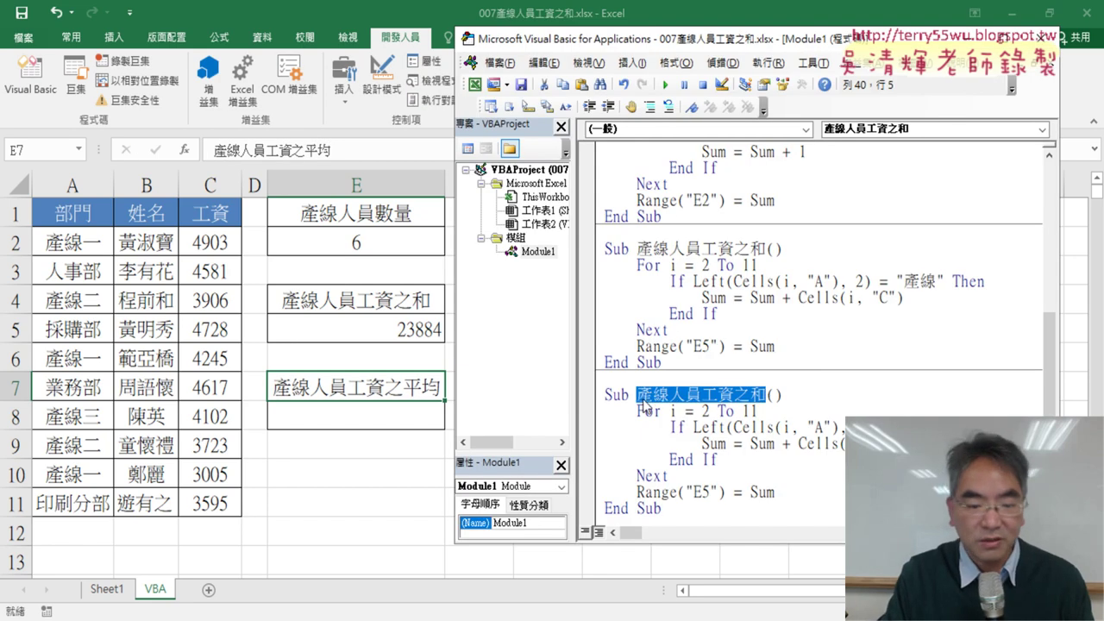
{"action": "key", "text": "ctrl+v"}
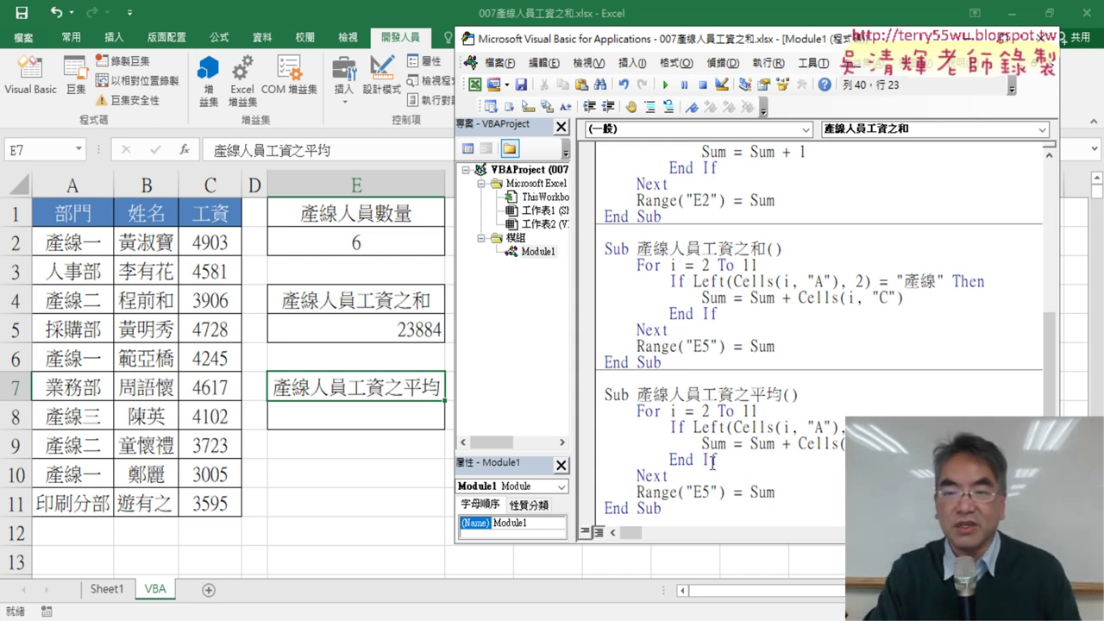
{"action": "scroll", "coordinate": [755, 390], "scroll_direction": "down", "scroll_amount": 3}
{"action": "scroll", "coordinate": [755, 389], "scroll_direction": "up", "scroll_amount": 2}
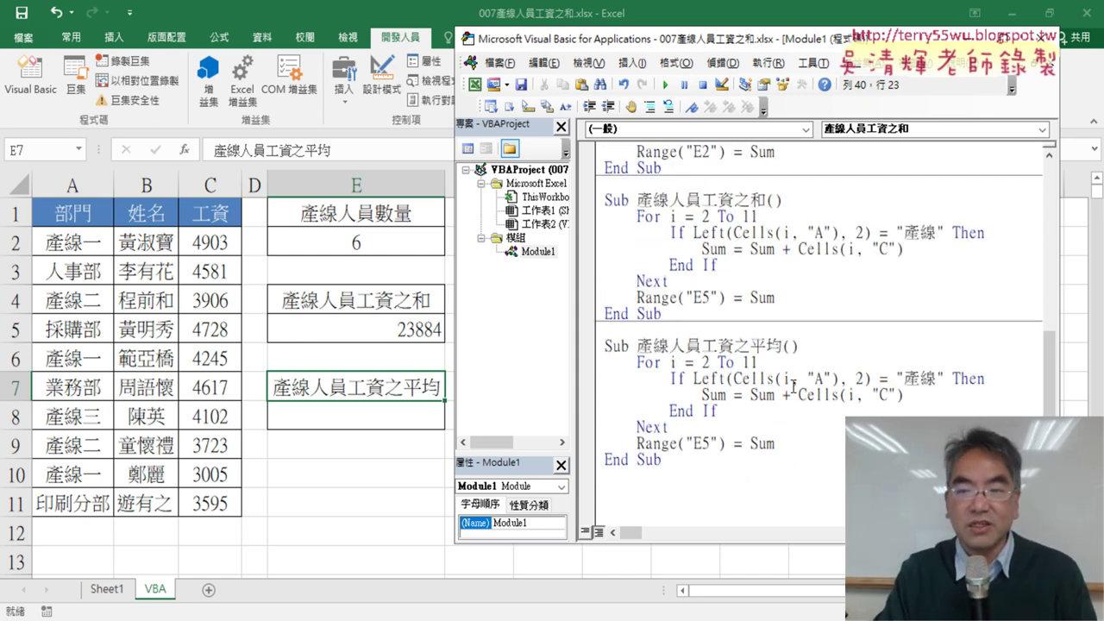
{"action": "left_click", "coordinate": [776, 443]}
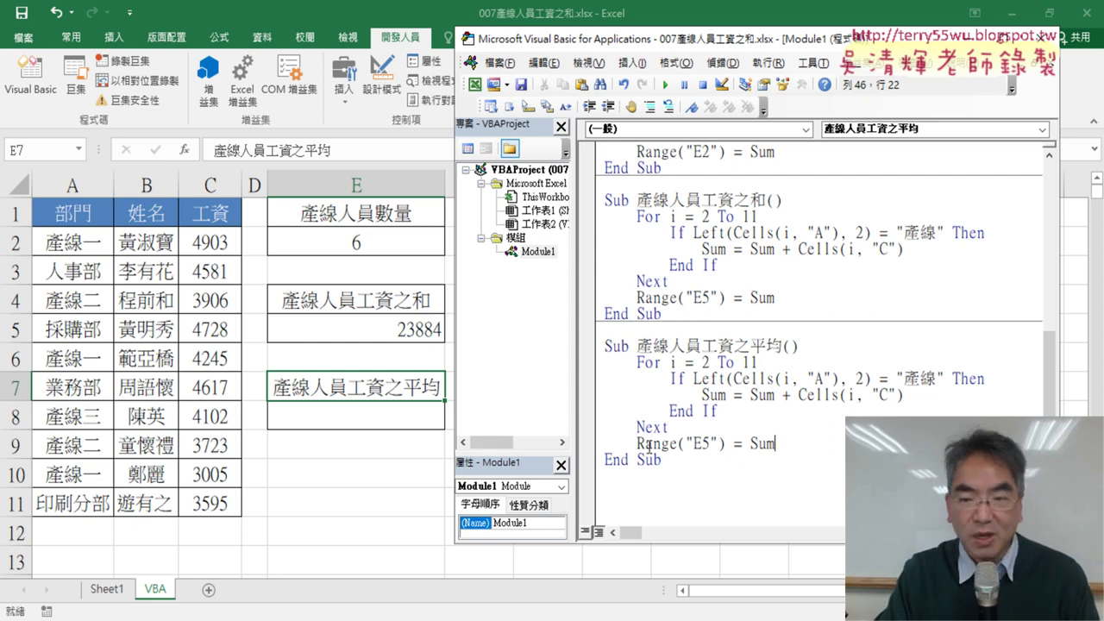
Change the copy's output cell to E8 and add the first macro's counting line inside its If block
{"action": "left_click_drag", "start_coordinate": [714, 444], "coordinate": [702, 444]}
{"action": "type", "text": "8"}
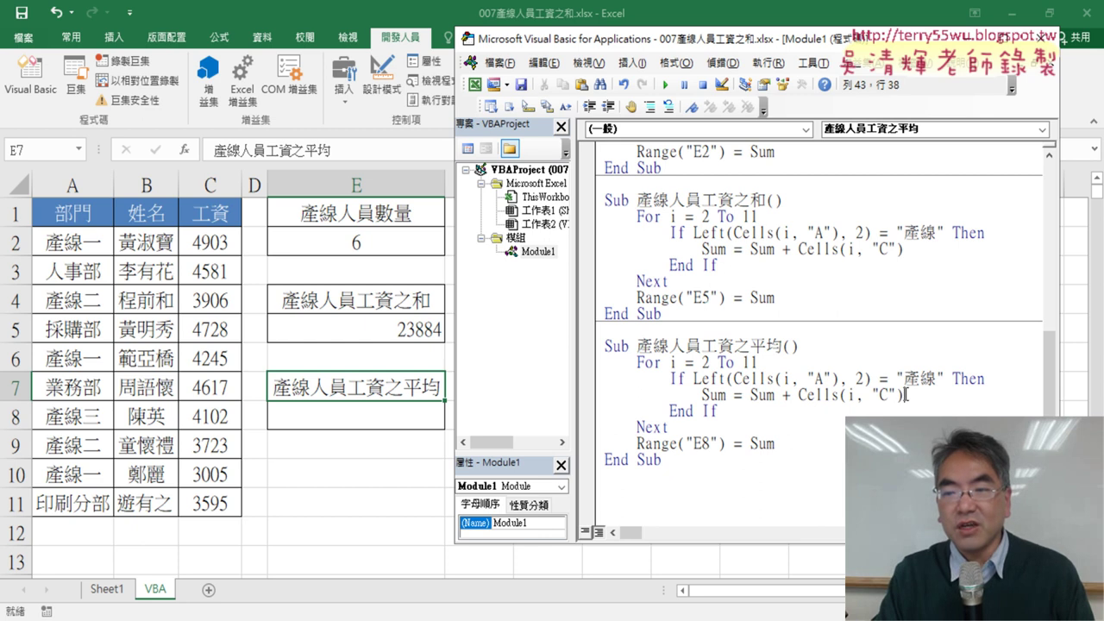
{"action": "left_click_drag", "start_coordinate": [906, 395], "coordinate": [803, 395]}
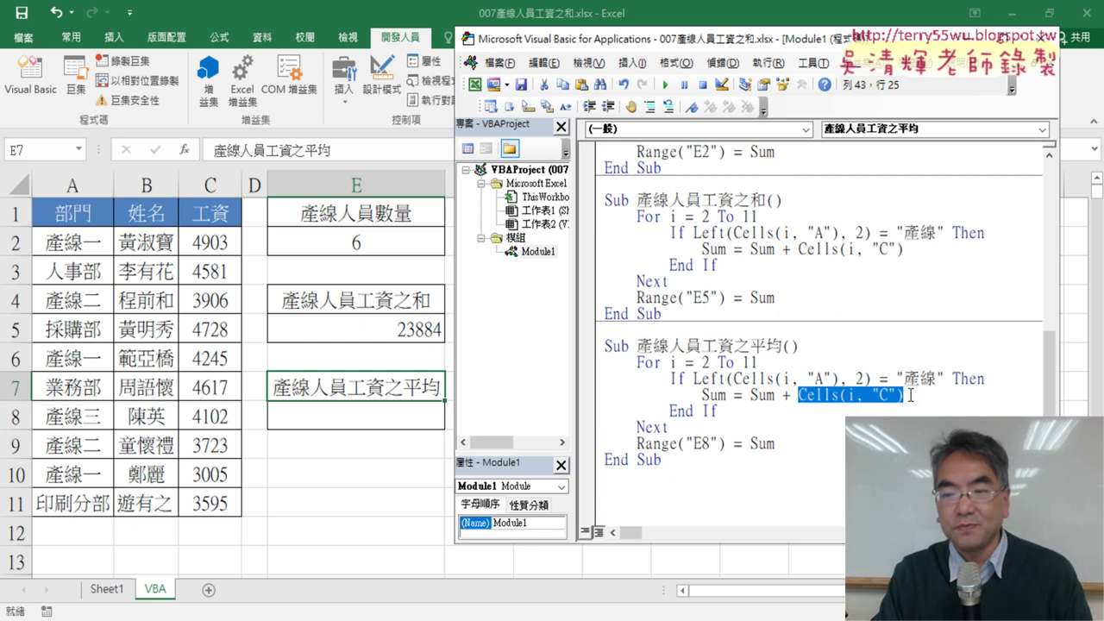
{"action": "left_click", "coordinate": [910, 395]}
{"action": "key", "text": "Return"}
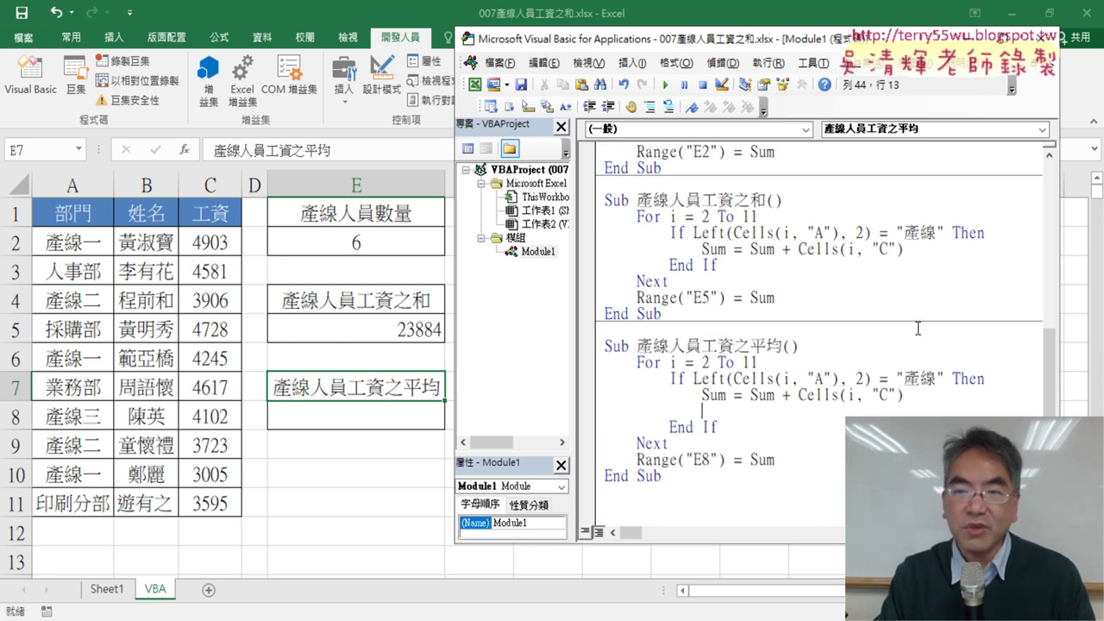
{"action": "scroll", "coordinate": [791, 275], "scroll_direction": "up", "scroll_amount": 1}
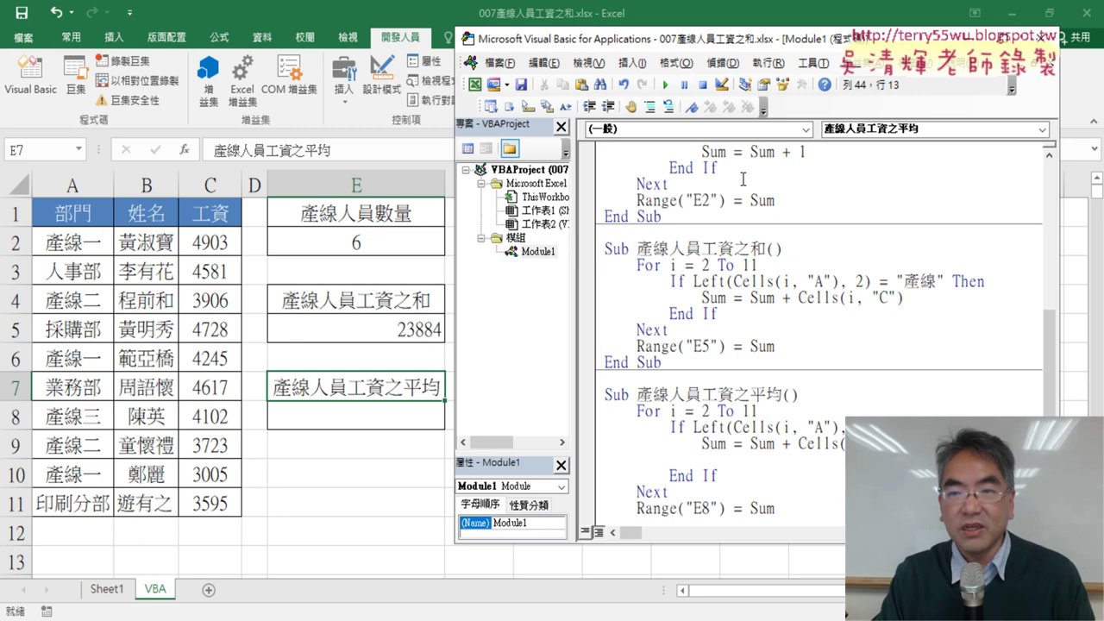
{"action": "left_click_drag", "start_coordinate": [702, 151], "coordinate": [809, 152]}
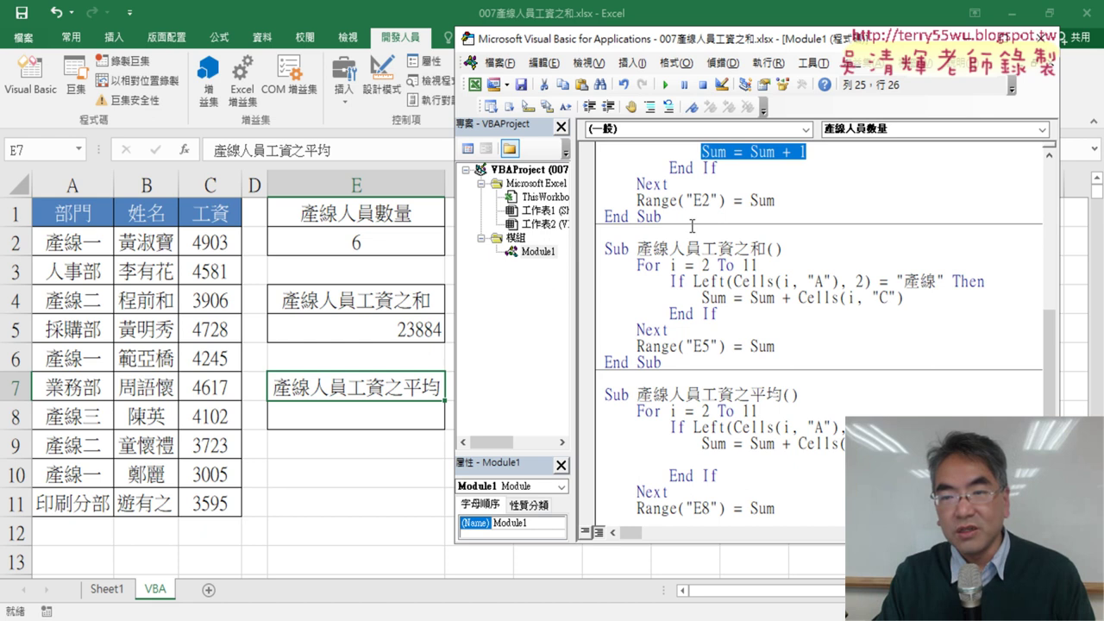
{"action": "left_click", "coordinate": [708, 458]}
{"action": "left_click_drag", "start_coordinate": [702, 152], "coordinate": [807, 153]}
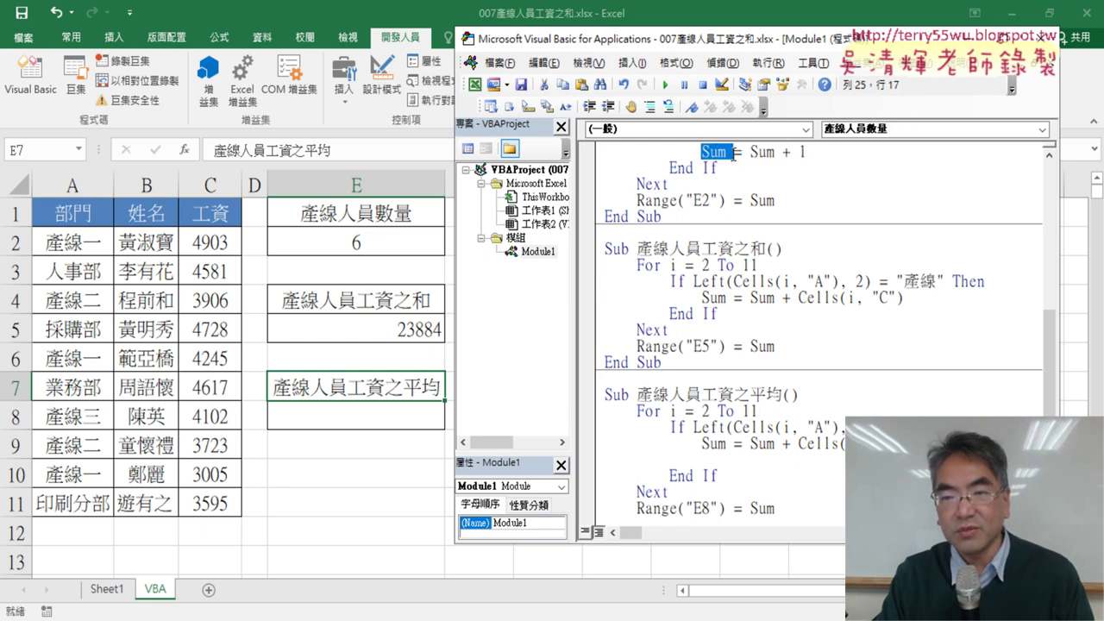
{"action": "left_click_drag", "start_coordinate": [734, 450], "coordinate": [735, 459]}
{"action": "type", "text": "Sum = Sum + 1"}
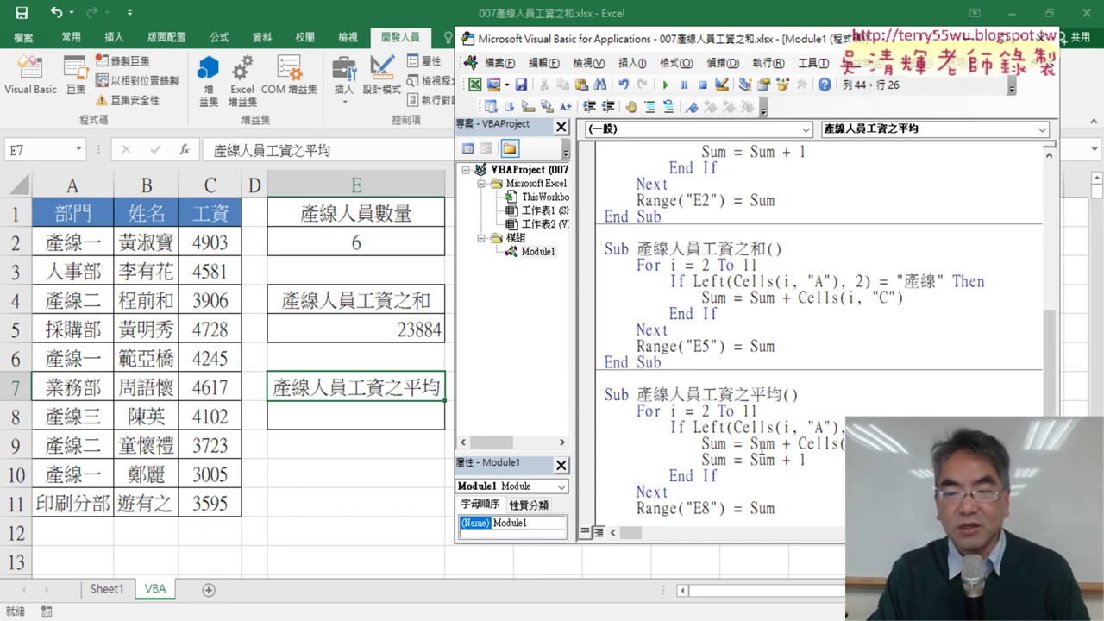
Turn the added counting line into the counter c = c + 1
{"action": "left_click", "coordinate": [709, 459]}
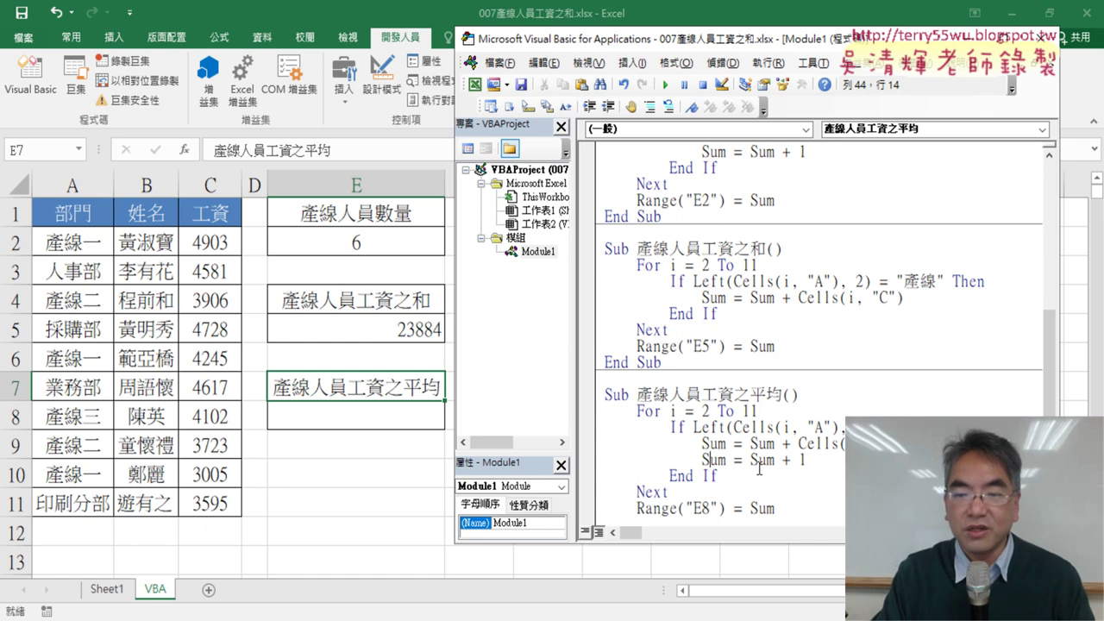
{"action": "left_click_drag", "start_coordinate": [727, 462], "coordinate": [709, 459]}
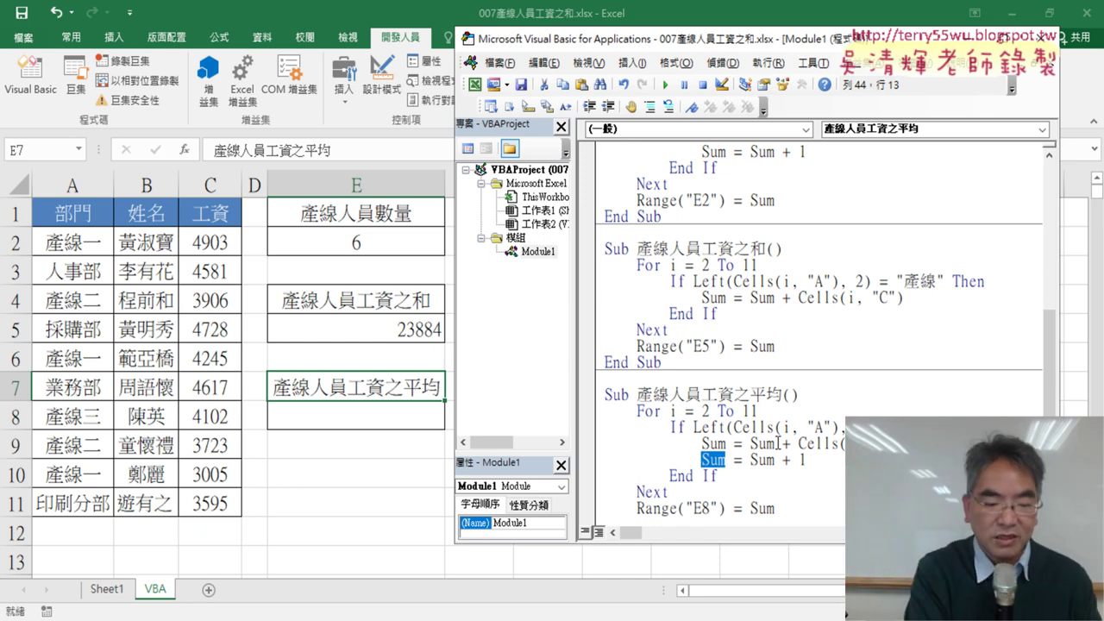
{"action": "type", "text": "c"}
{"action": "left_click", "coordinate": [734, 459]}
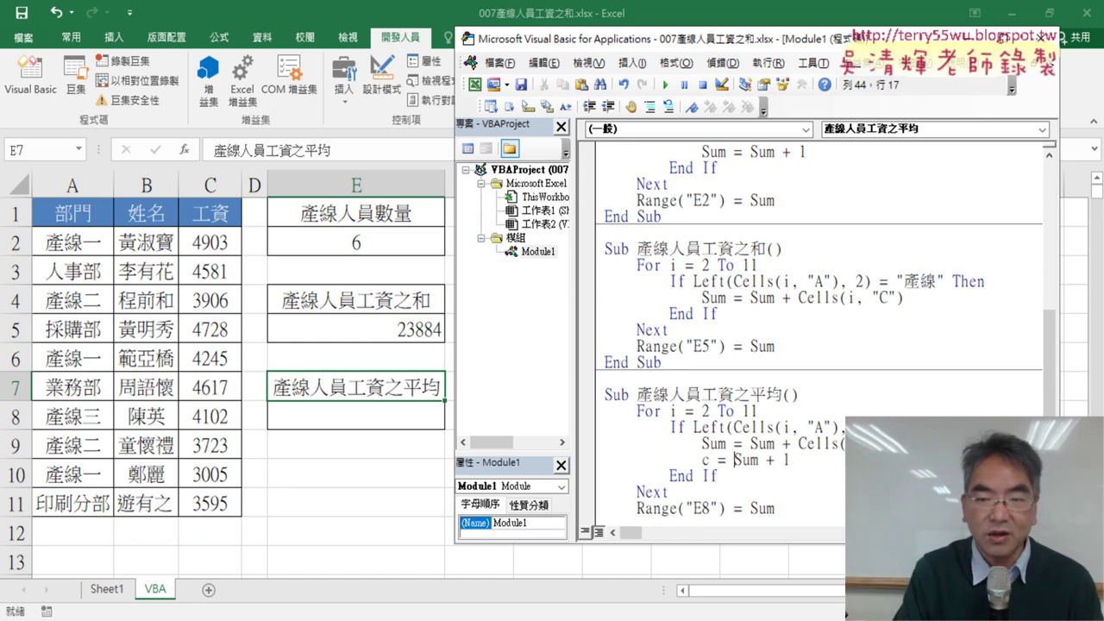
{"action": "double_click", "coordinate": [743, 460]}
{"action": "type", "text": "c"}
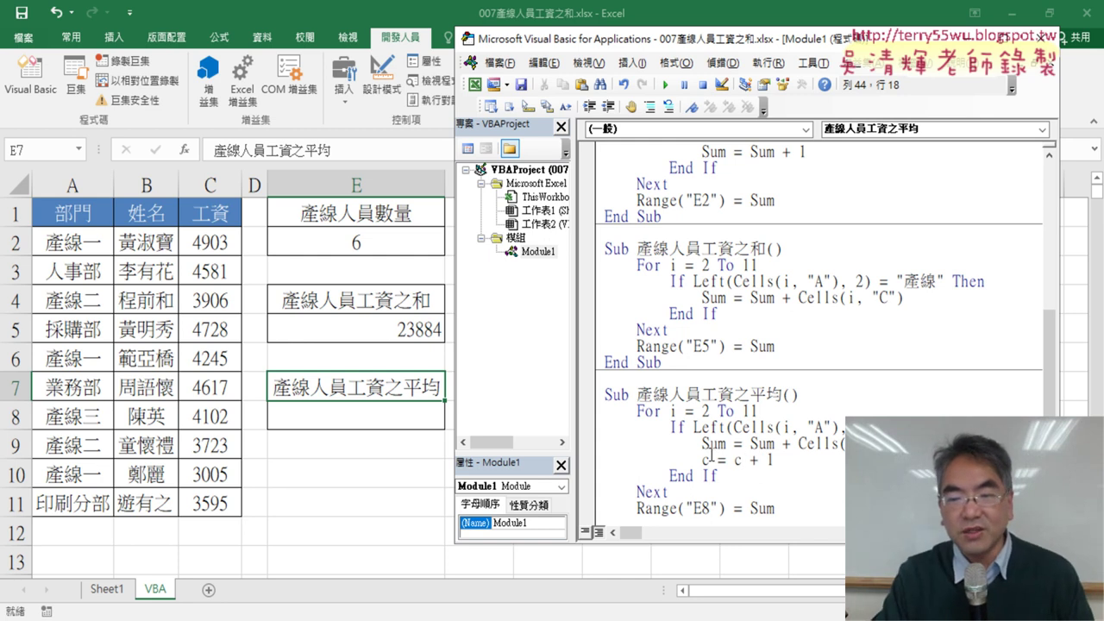
{"action": "left_click_drag", "start_coordinate": [734, 460], "coordinate": [783, 462]}
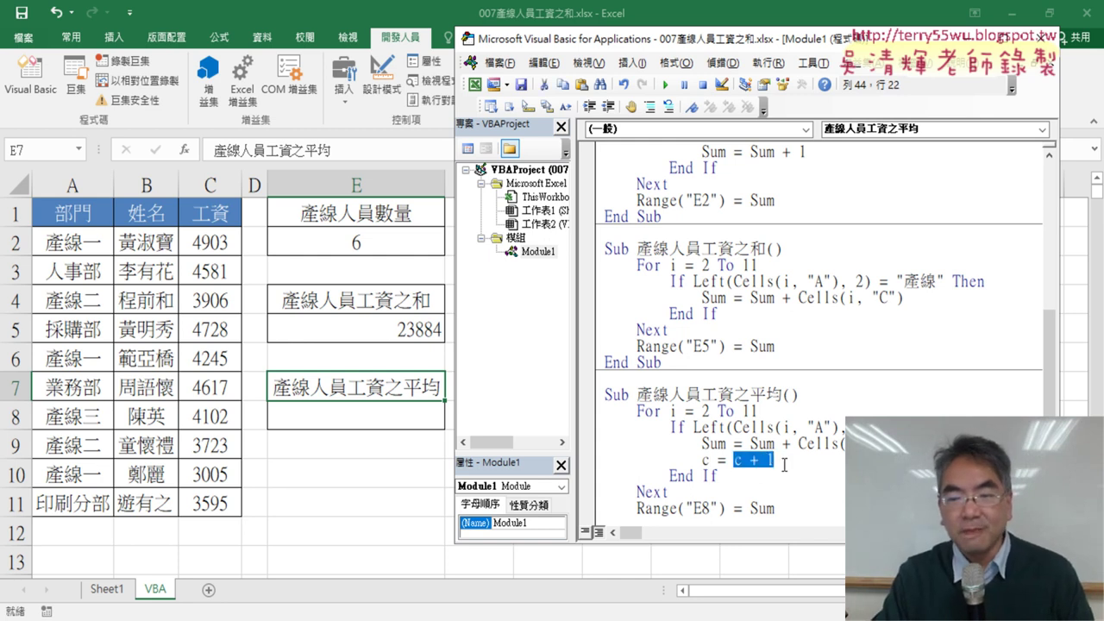
{"action": "left_click", "coordinate": [716, 445]}
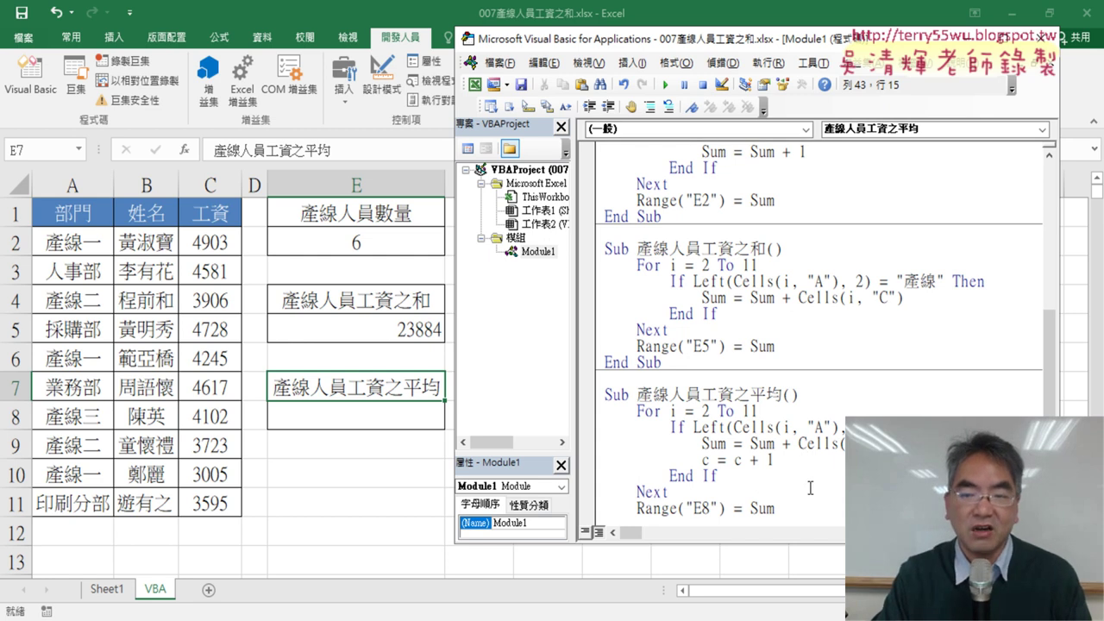
Change the output line to Range("E8") = Sum/c and make the code window taller
{"action": "scroll", "coordinate": [813, 474], "scroll_direction": "down", "scroll_amount": 1}
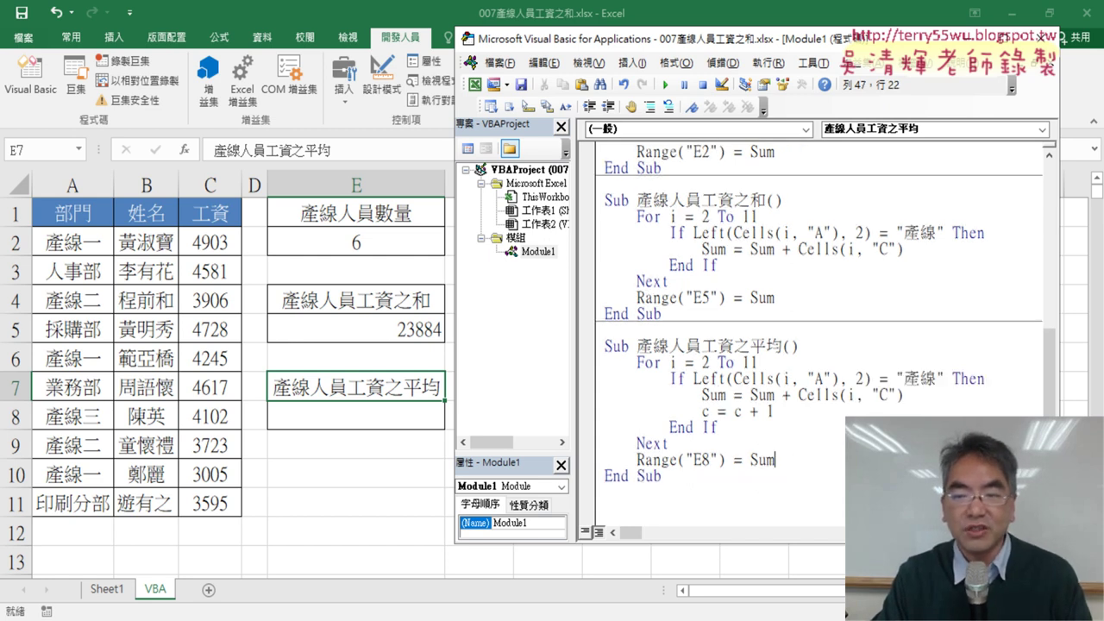
{"action": "left_click_drag", "start_coordinate": [751, 462], "coordinate": [764, 460]}
{"action": "left_click", "coordinate": [775, 459]}
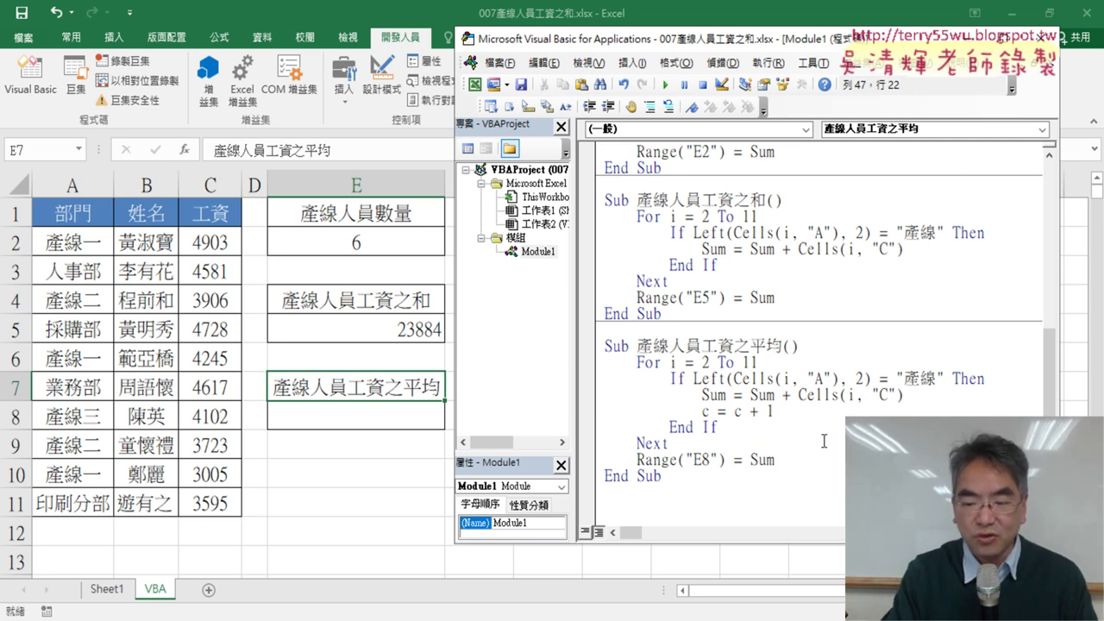
{"action": "type", "text": "/"}
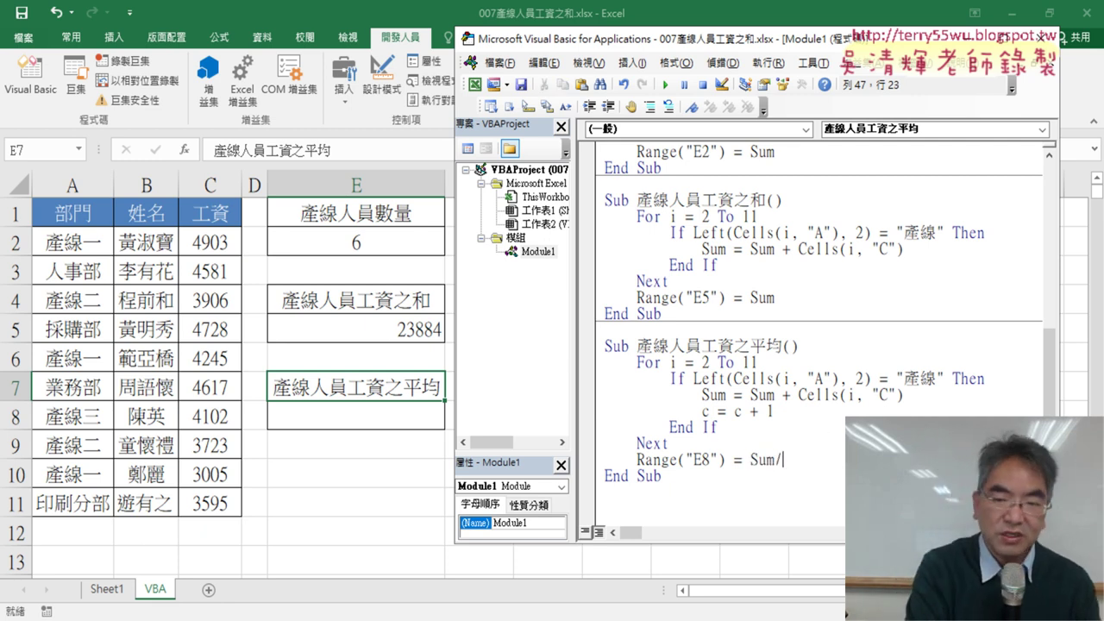
{"action": "type", "text": "c"}
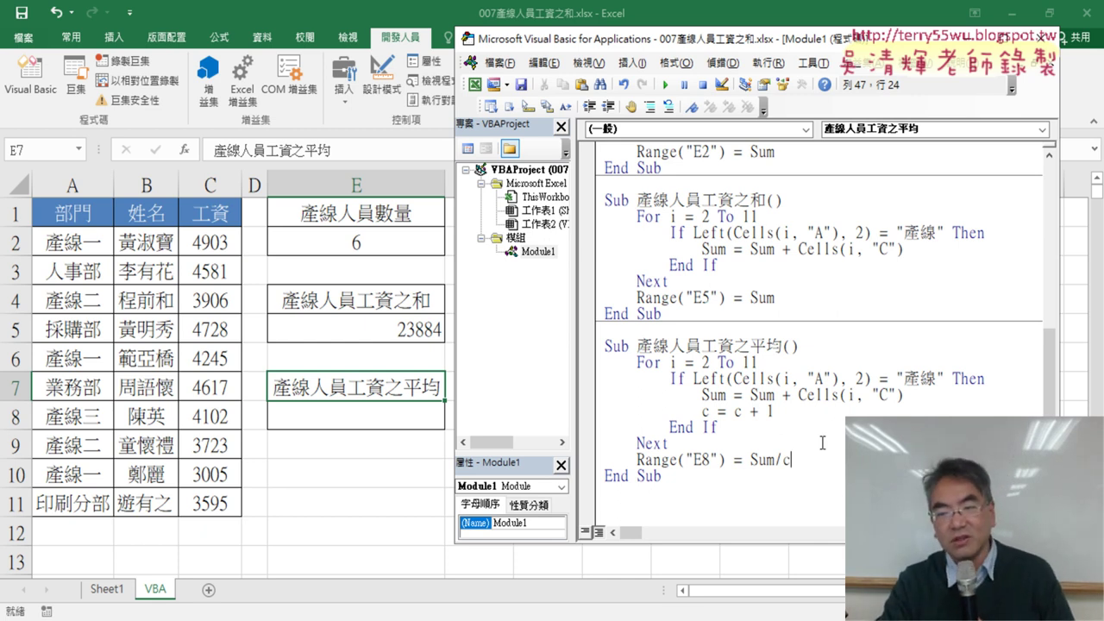
{"action": "left_click_drag", "start_coordinate": [821, 541], "coordinate": [821, 578]}
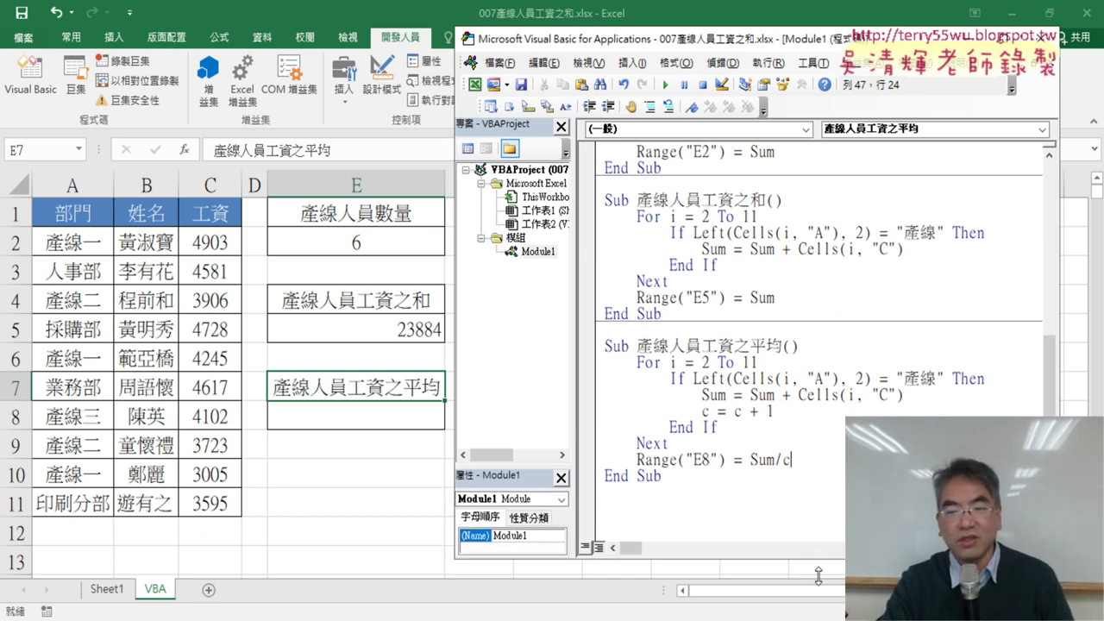
Check Sheet1's AVERAGEIF result, then run 產線人員工資之平均 so E8 shows 3981
{"action": "left_click", "coordinate": [107, 589]}
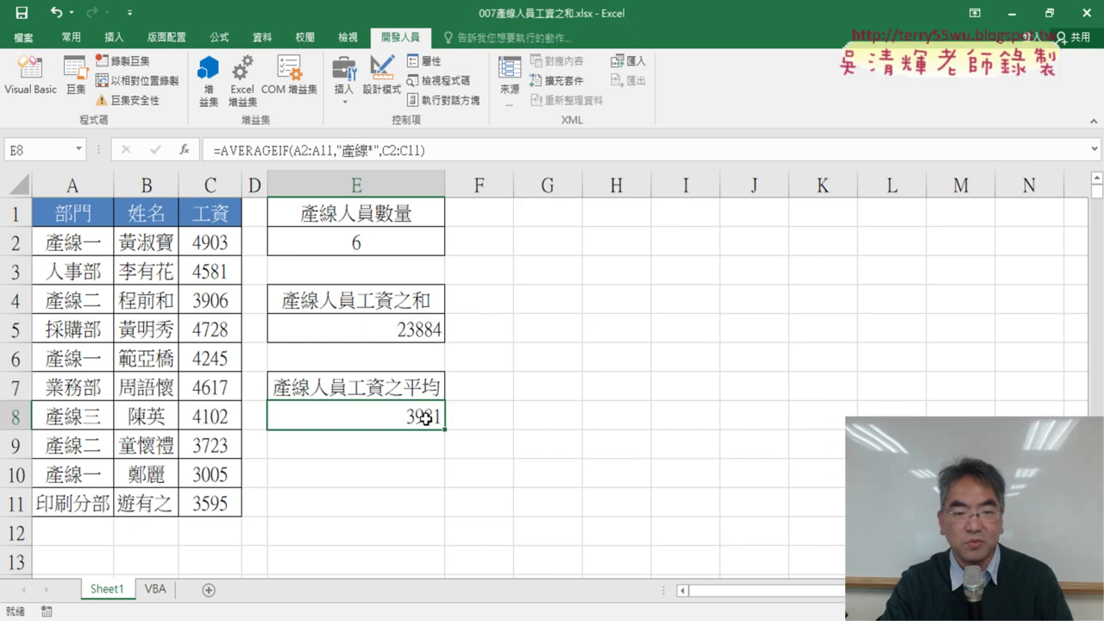
{"action": "left_click", "coordinate": [157, 591]}
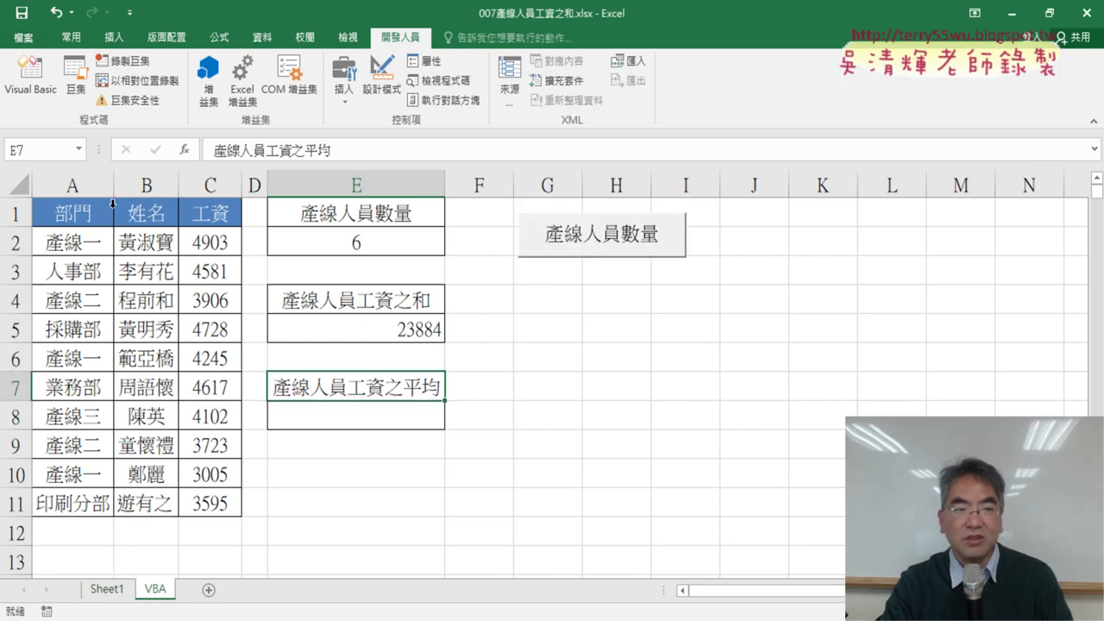
{"action": "left_click", "coordinate": [30, 79]}
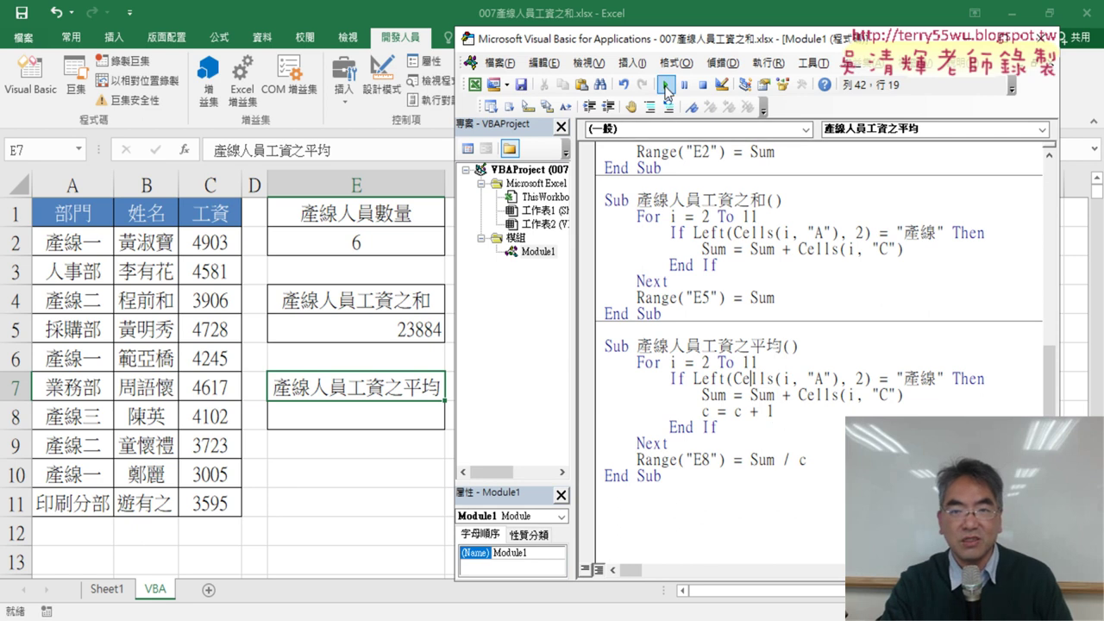
{"action": "left_click", "coordinate": [666, 85]}
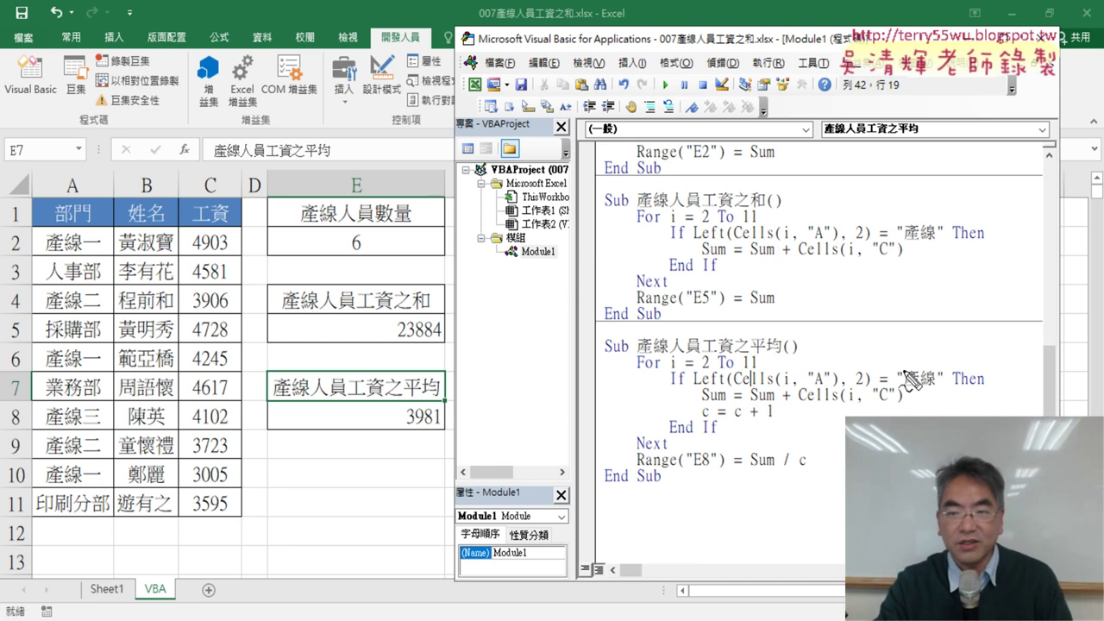
{"action": "mouse_move", "coordinate": [608, 310]}
{"action": "left_mouse_down"}
{"action": "mouse_move", "coordinate": [786, 198]}
{"action": "mouse_move", "coordinate": [743, 304]}
{"action": "mouse_move", "coordinate": [470, 277]}
{"action": "mouse_move", "coordinate": [556, 390]}
{"action": "mouse_move", "coordinate": [543, 401]}
{"action": "left_mouse_up"}
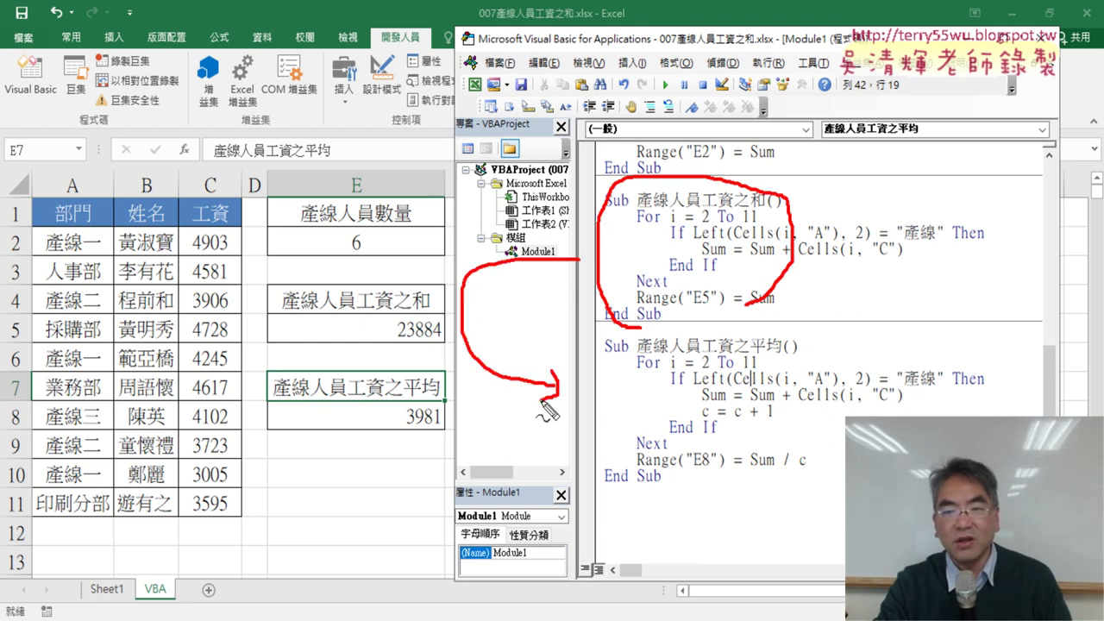
{"action": "left_click_drag", "start_coordinate": [751, 354], "coordinate": [772, 355]}
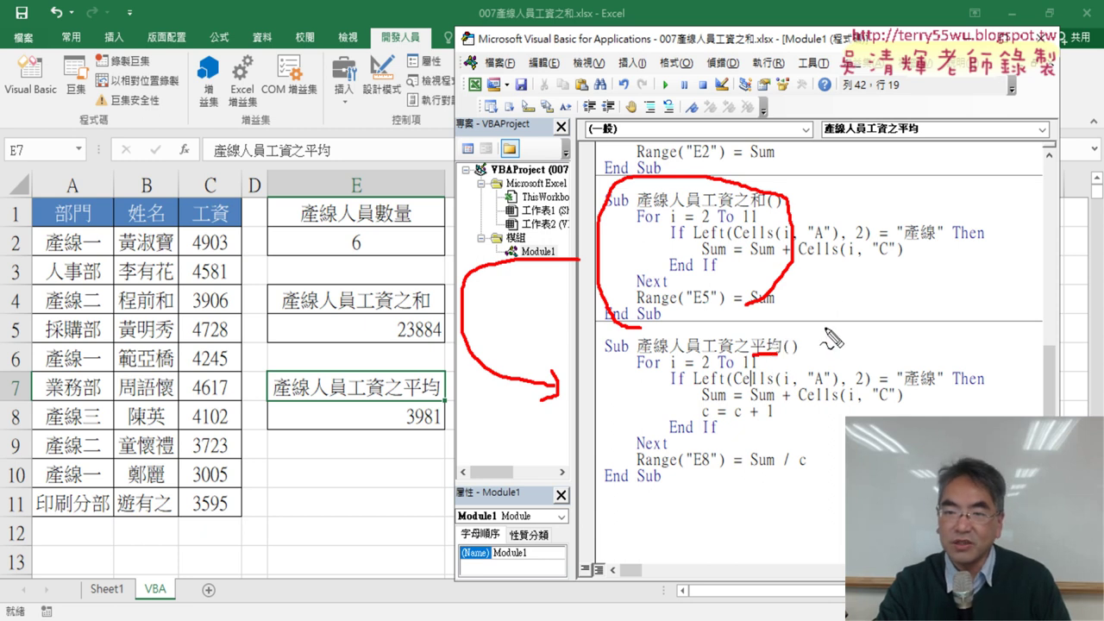
{"action": "left_click_drag", "start_coordinate": [827, 293], "coordinate": [819, 321]}
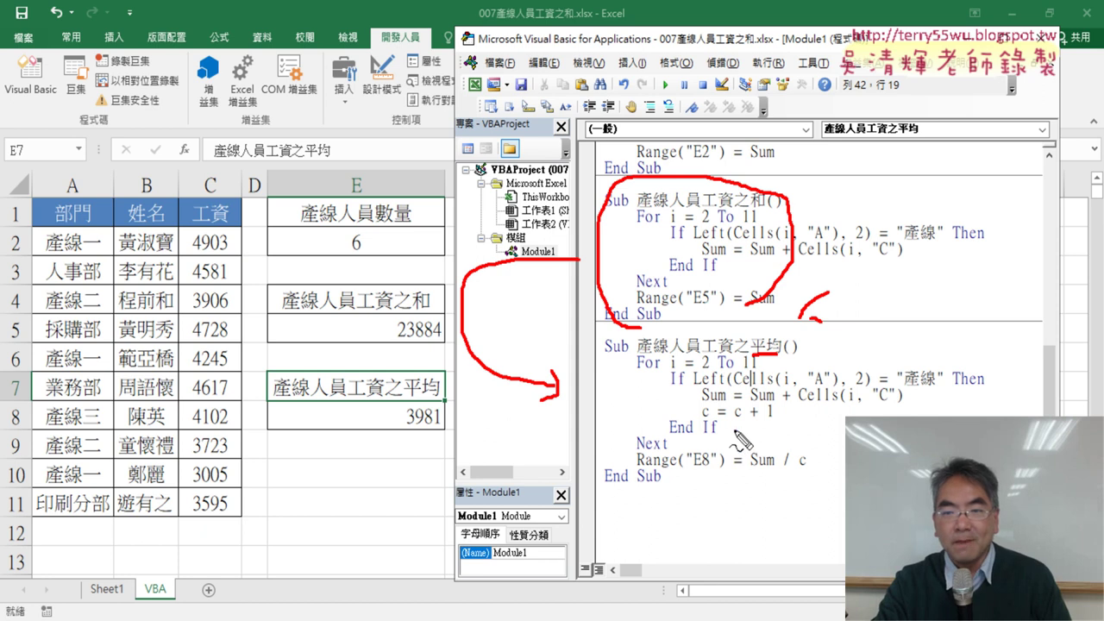
{"action": "left_click_drag", "start_coordinate": [702, 426], "coordinate": [701, 406]}
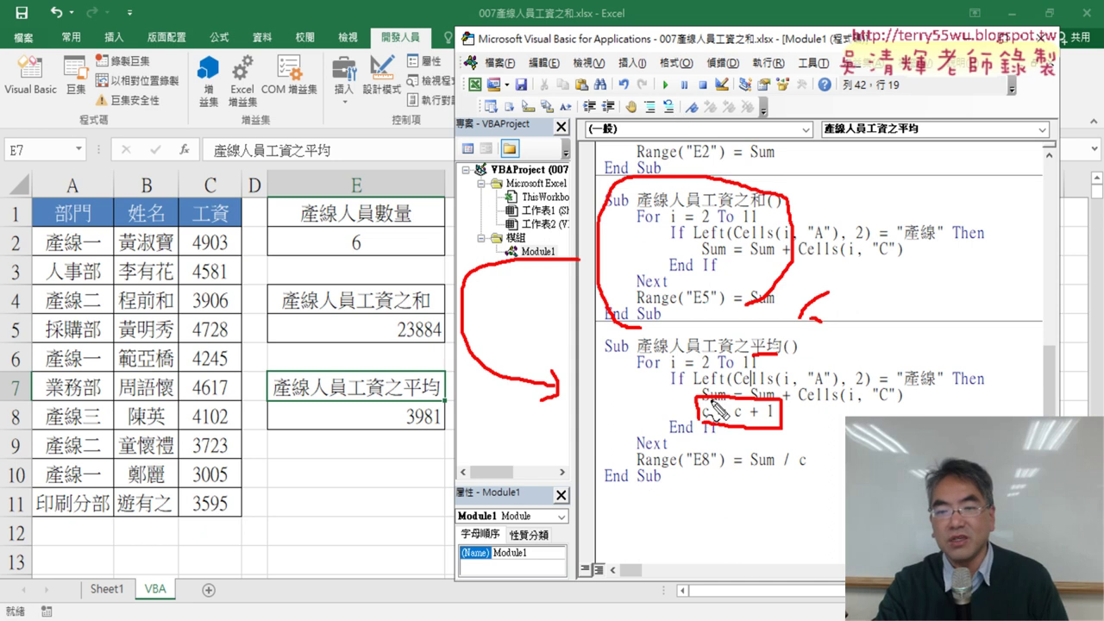
{"action": "left_click_drag", "start_coordinate": [714, 412], "coordinate": [735, 416]}
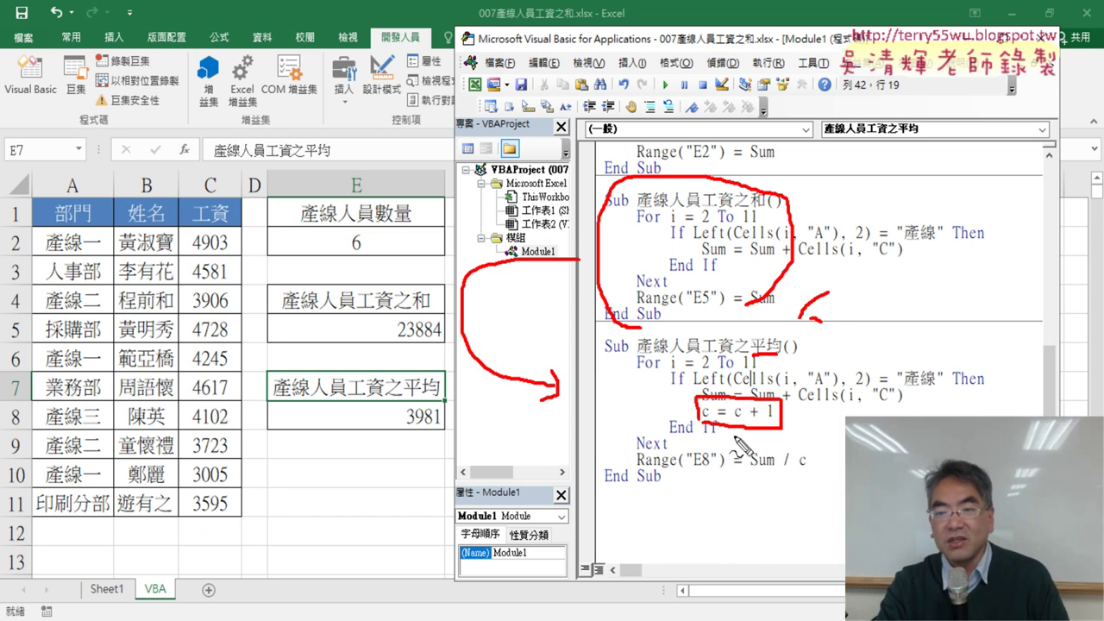
{"action": "left_click_drag", "start_coordinate": [797, 410], "coordinate": [814, 422]}
{"action": "left_click", "coordinate": [823, 417]}
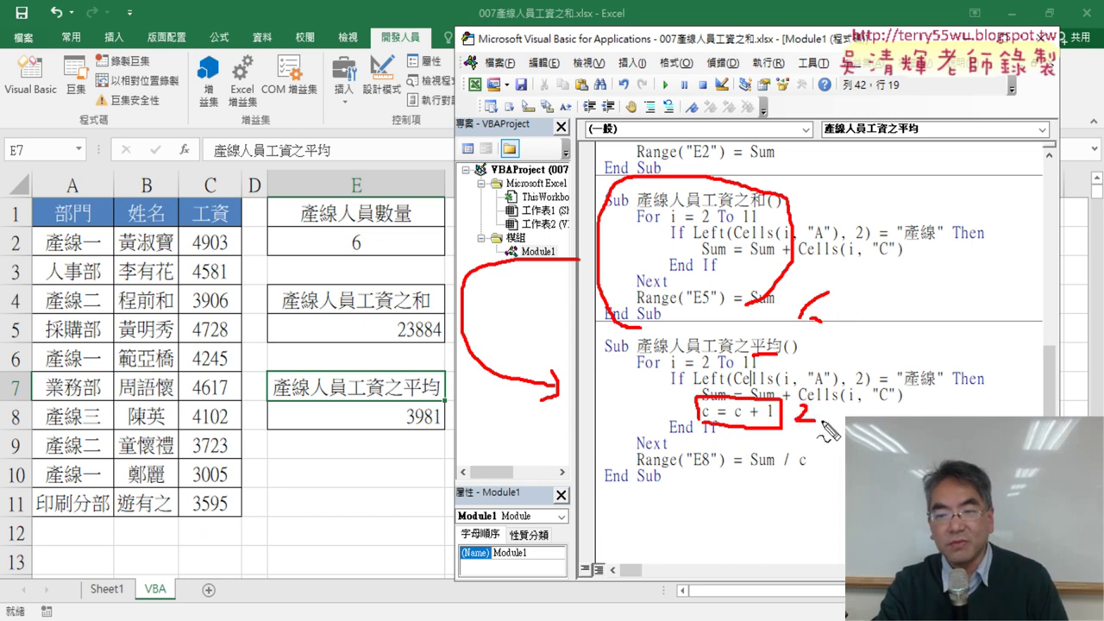
{"action": "left_click_drag", "start_coordinate": [782, 473], "coordinate": [806, 472]}
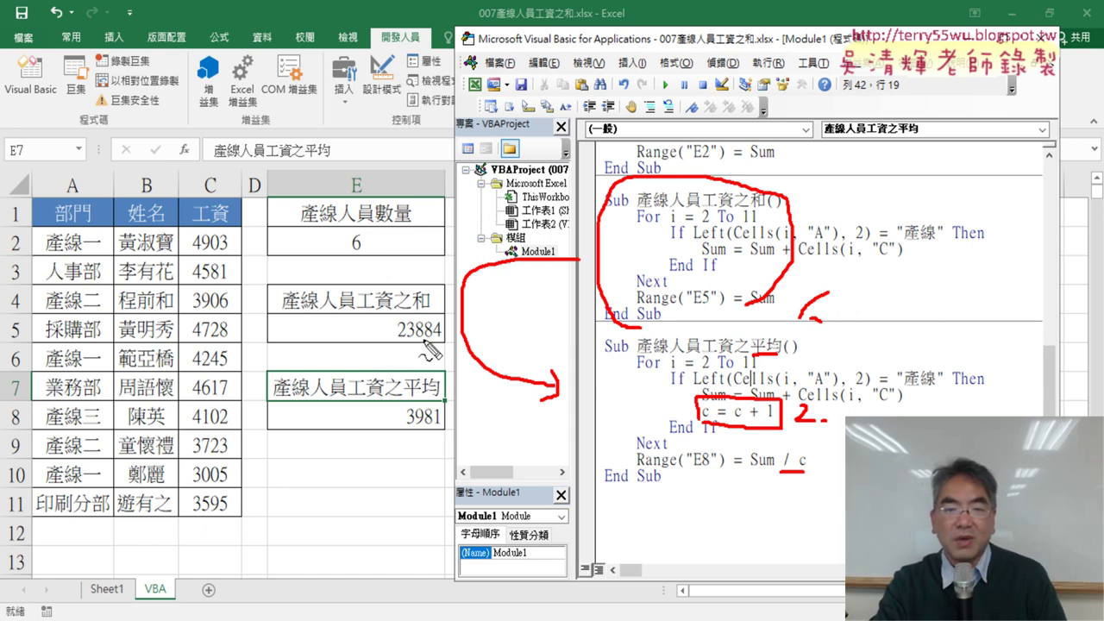
{"action": "mouse_move", "coordinate": [435, 437]}
{"action": "left_mouse_down"}
{"action": "mouse_move", "coordinate": [402, 416]}
{"action": "mouse_move", "coordinate": [431, 442]}
{"action": "left_mouse_up"}
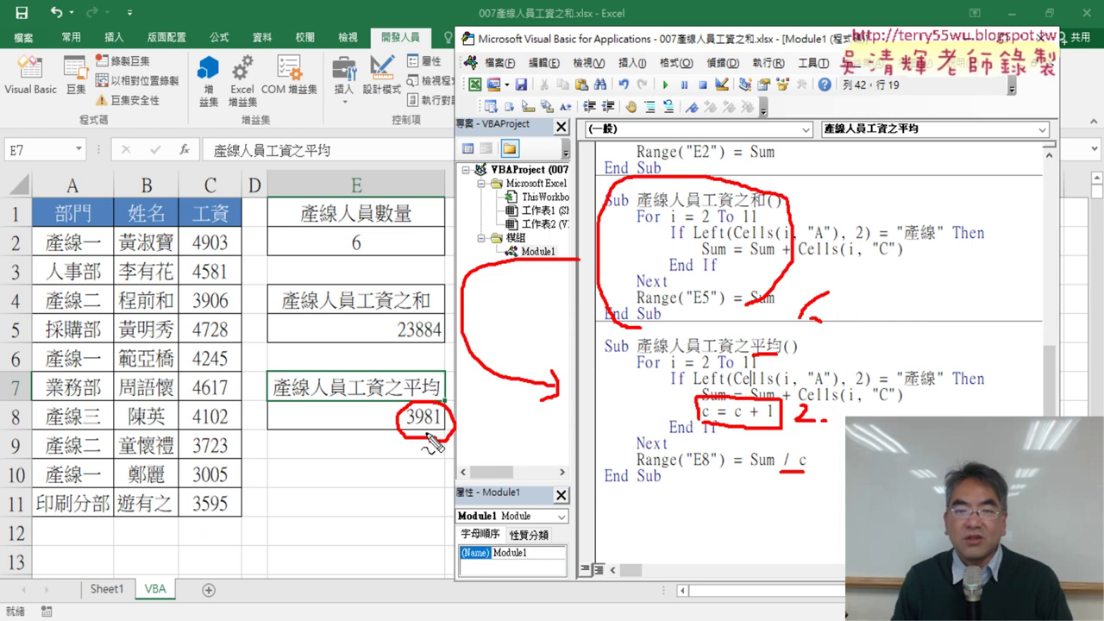
{"action": "key", "text": "Escape"}
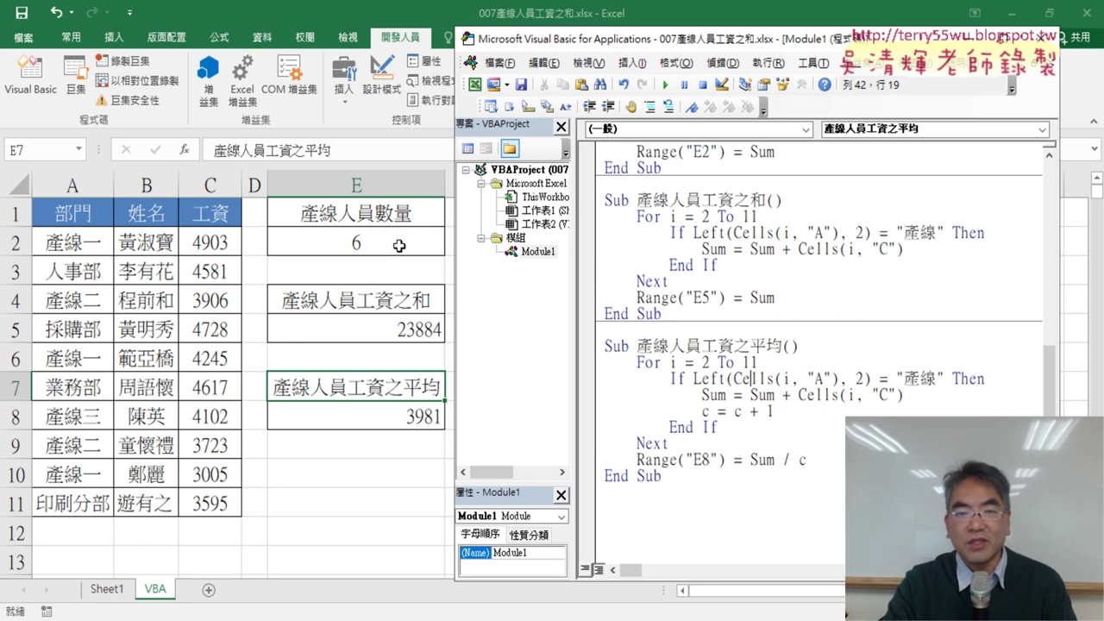
Bring the Excel VBA worksheet to the front and open the Developer Insert controls gallery
{"action": "left_click", "coordinate": [419, 451]}
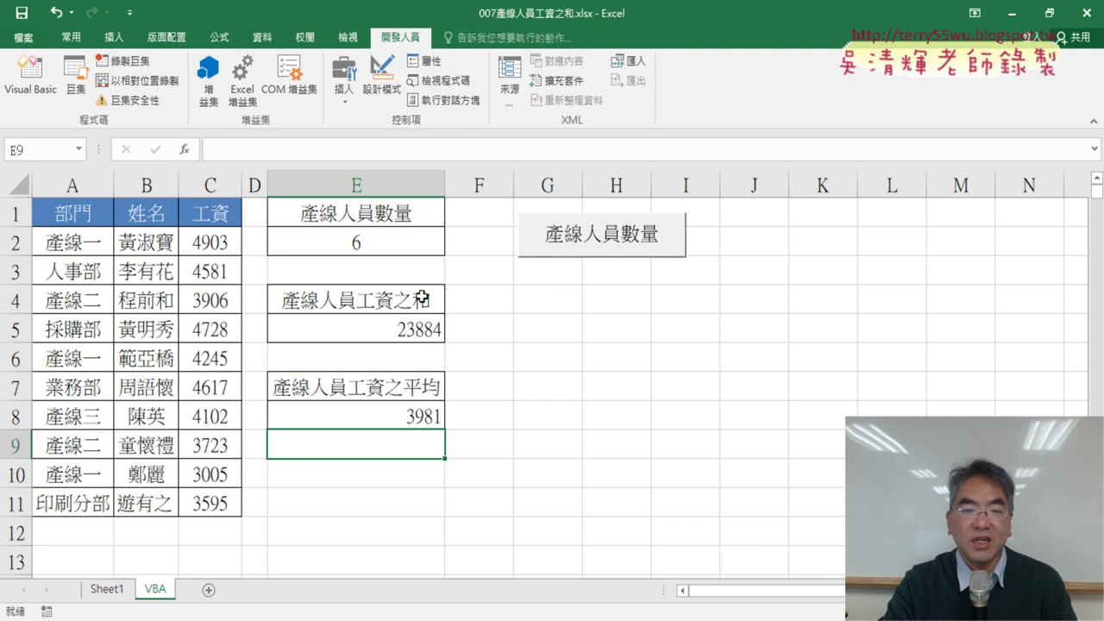
{"action": "left_click", "coordinate": [344, 82]}
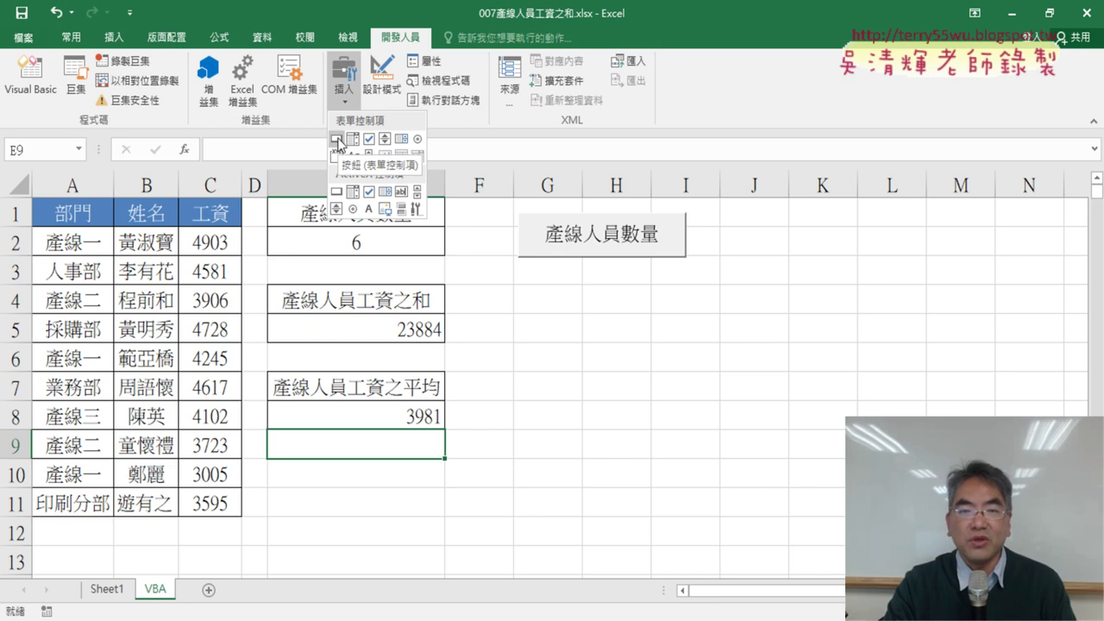
Copy the 產線人員數量 button to G3 and G5, then open the second button's context menu
{"action": "right_click", "coordinate": [592, 237]}
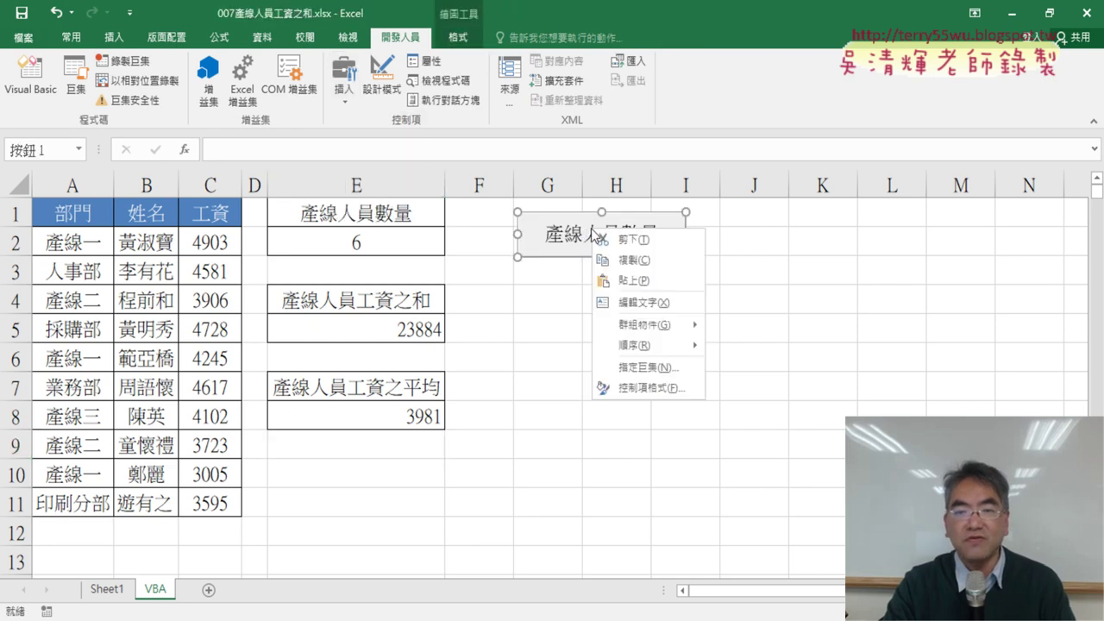
{"action": "left_click", "coordinate": [638, 262]}
{"action": "left_click", "coordinate": [518, 275]}
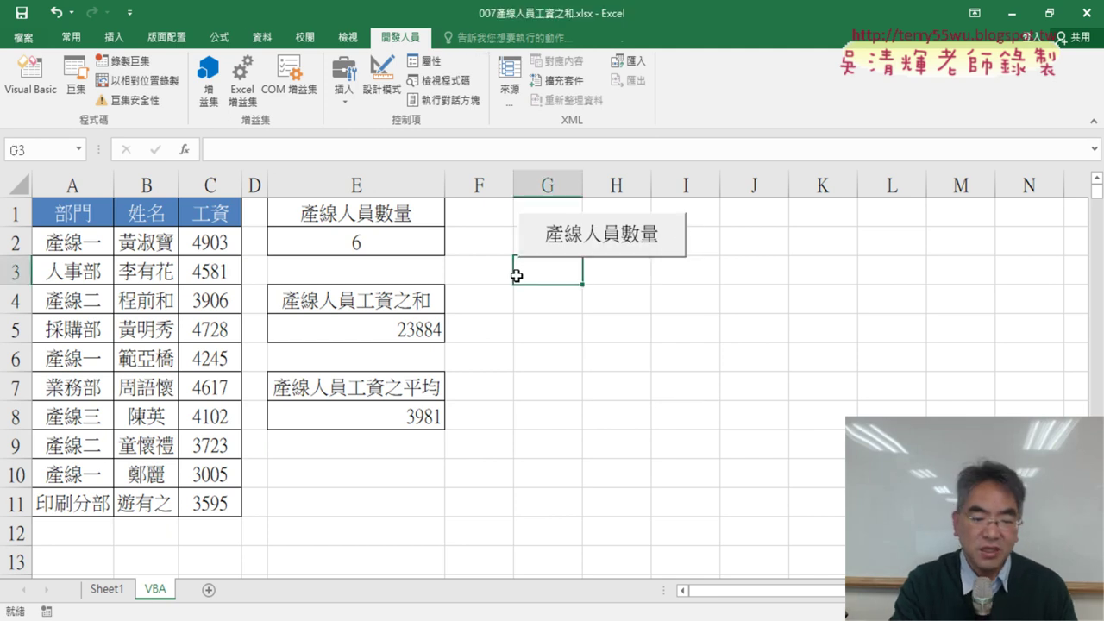
{"action": "key", "text": "ctrl+v"}
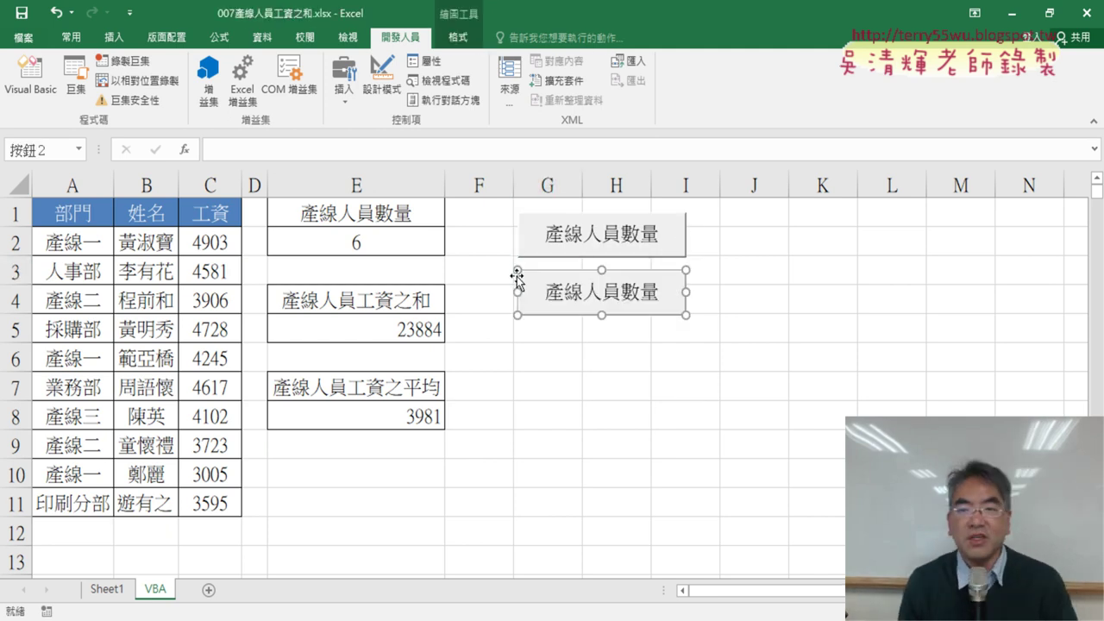
{"action": "left_click", "coordinate": [532, 335]}
{"action": "key", "text": "ctrl+v"}
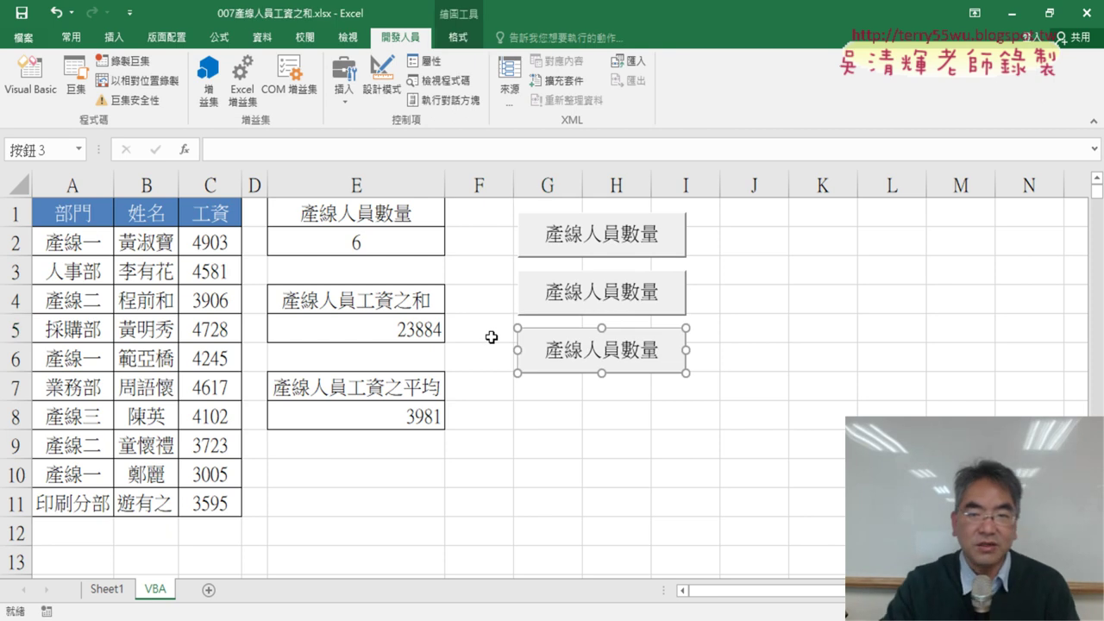
{"action": "right_click", "coordinate": [626, 297]}
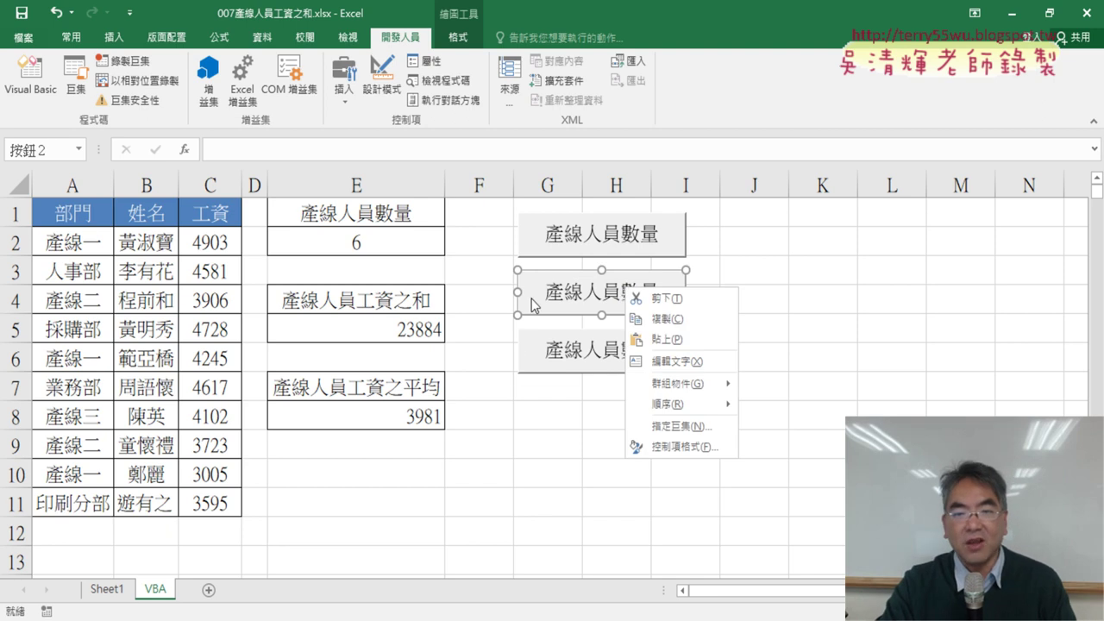
Assign the 產線人員工資之和 macro to the second button and copy the macro's name
{"action": "left_click", "coordinate": [690, 426]}
{"action": "left_click_drag", "start_coordinate": [709, 250], "coordinate": [917, 213]}
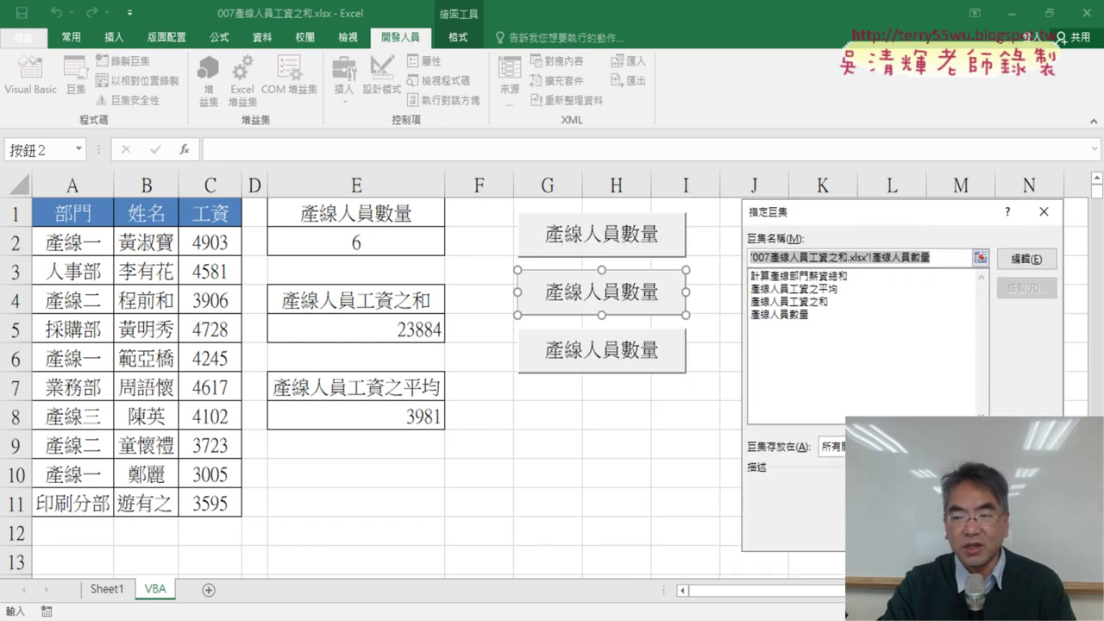
{"action": "key", "text": "Return"}
{"action": "right_click", "coordinate": [634, 293]}
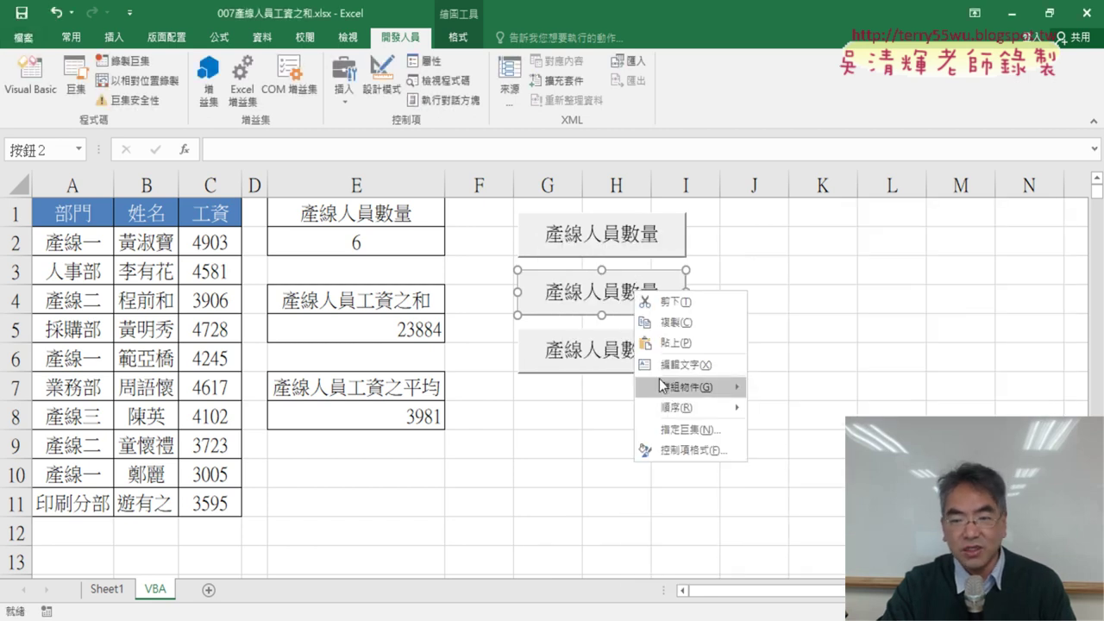
{"action": "left_click", "coordinate": [679, 430]}
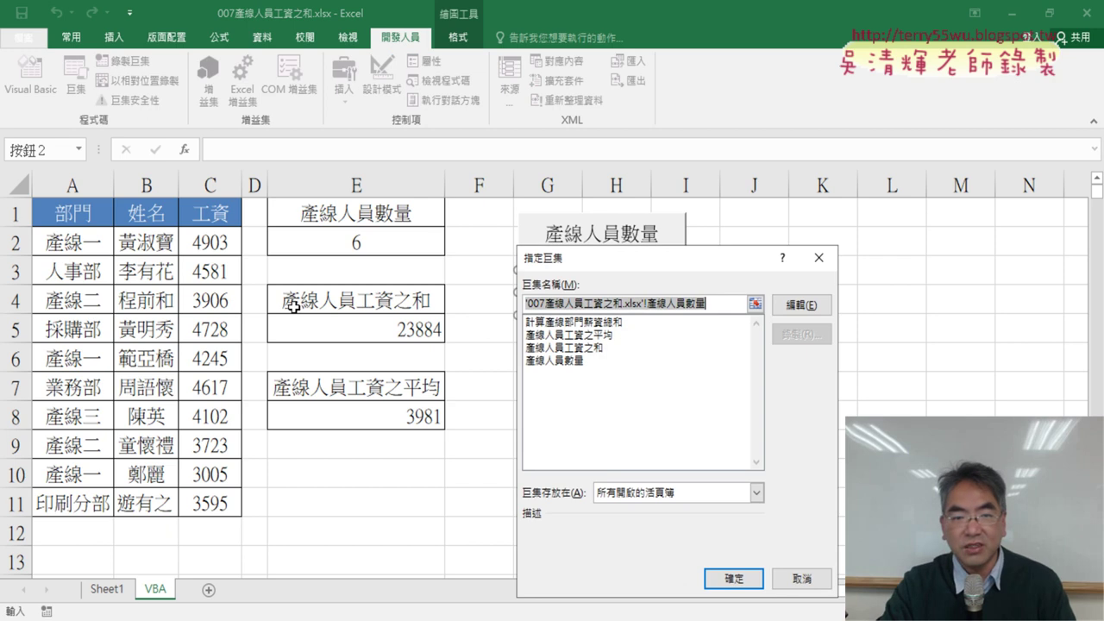
{"action": "left_click", "coordinate": [557, 349]}
{"action": "left_click_drag", "start_coordinate": [657, 264], "coordinate": [821, 179]}
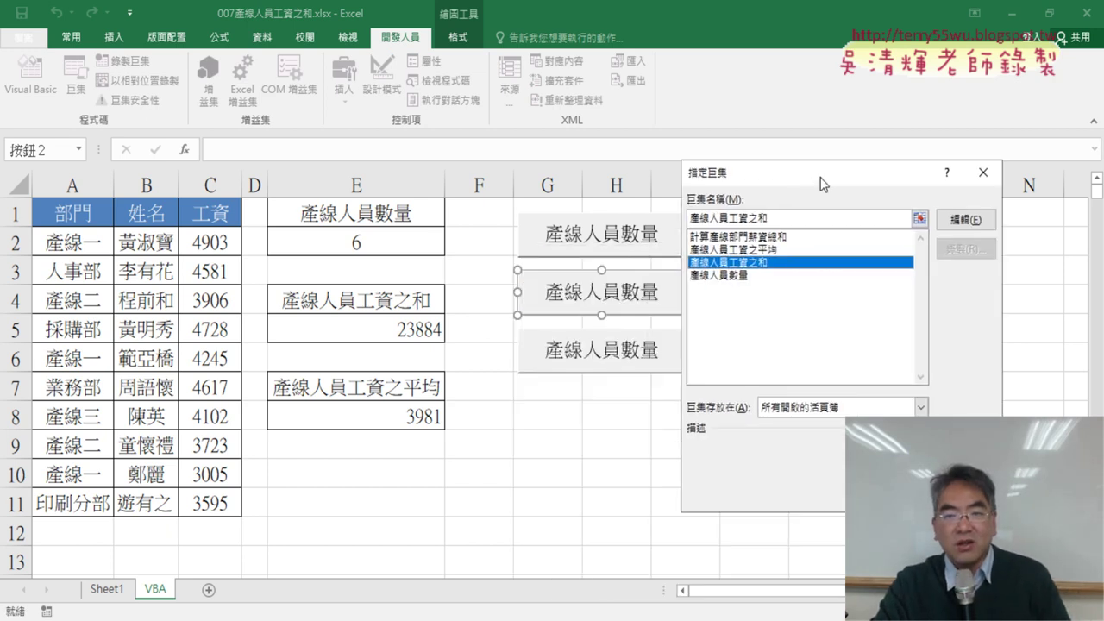
{"action": "double_click", "coordinate": [720, 211]}
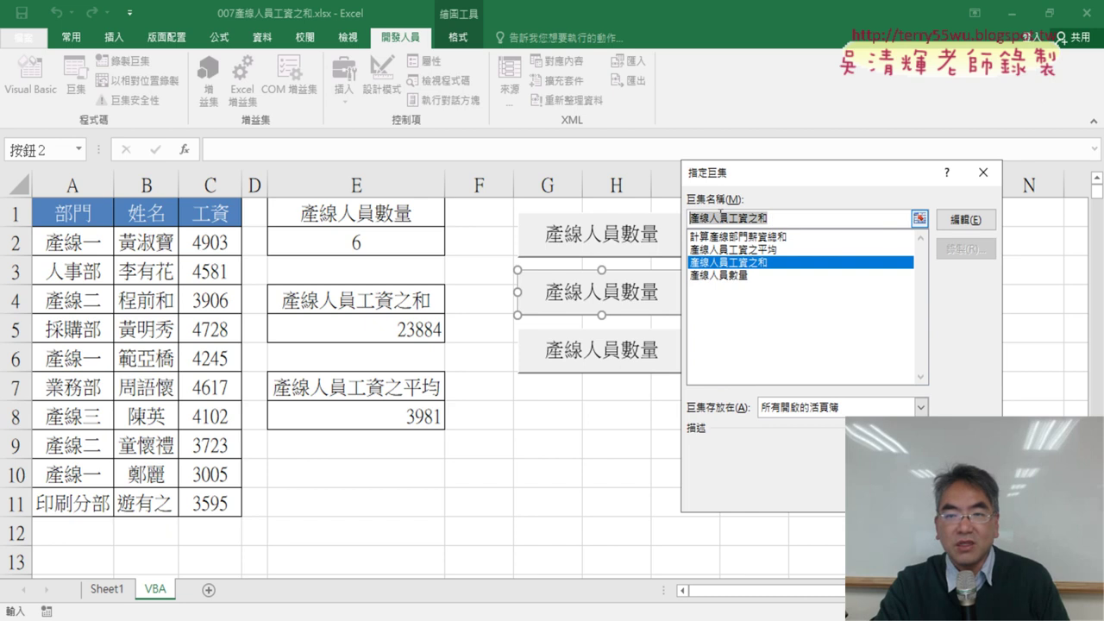
{"action": "right_click", "coordinate": [731, 217]}
{"action": "left_click", "coordinate": [760, 247]}
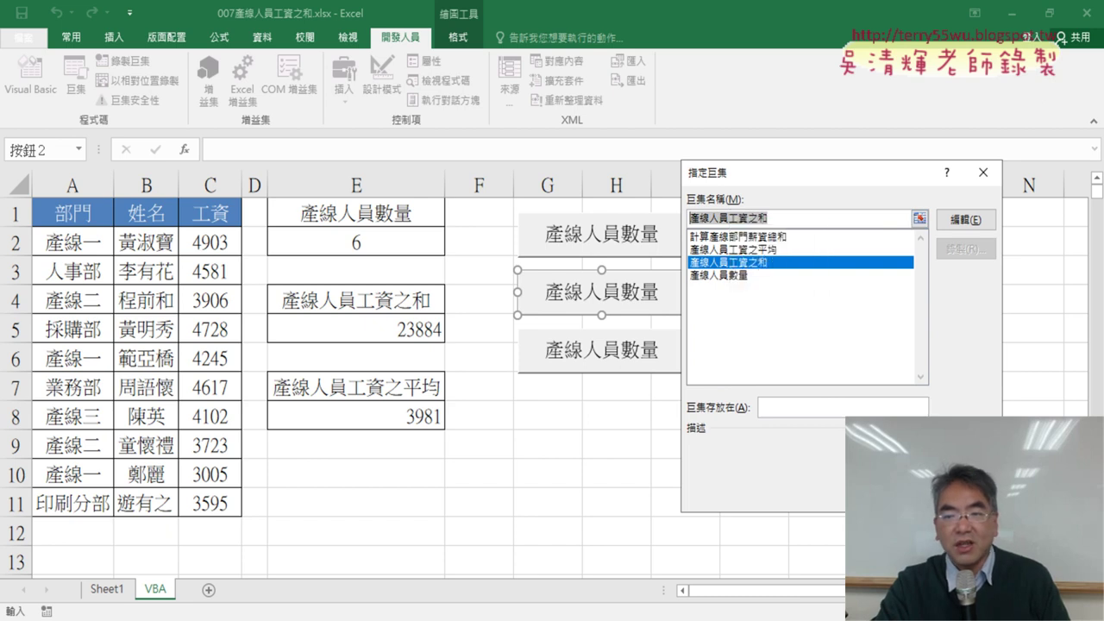
{"action": "key", "text": "Escape"}
Relabel the second button 產線人員工資之和 and select cell E5
{"action": "left_click", "coordinate": [555, 288]}
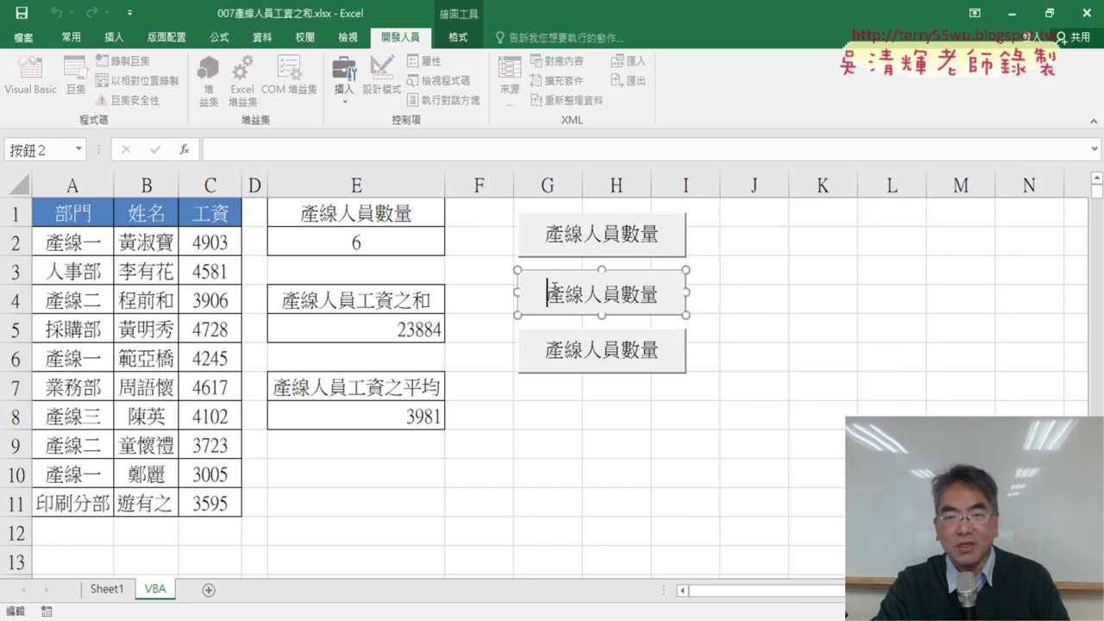
{"action": "key", "text": "Delete"}
{"action": "key", "text": "Delete"}
{"action": "key", "text": "Delete"}
{"action": "key", "text": "Delete"}
{"action": "key", "text": "Delete"}
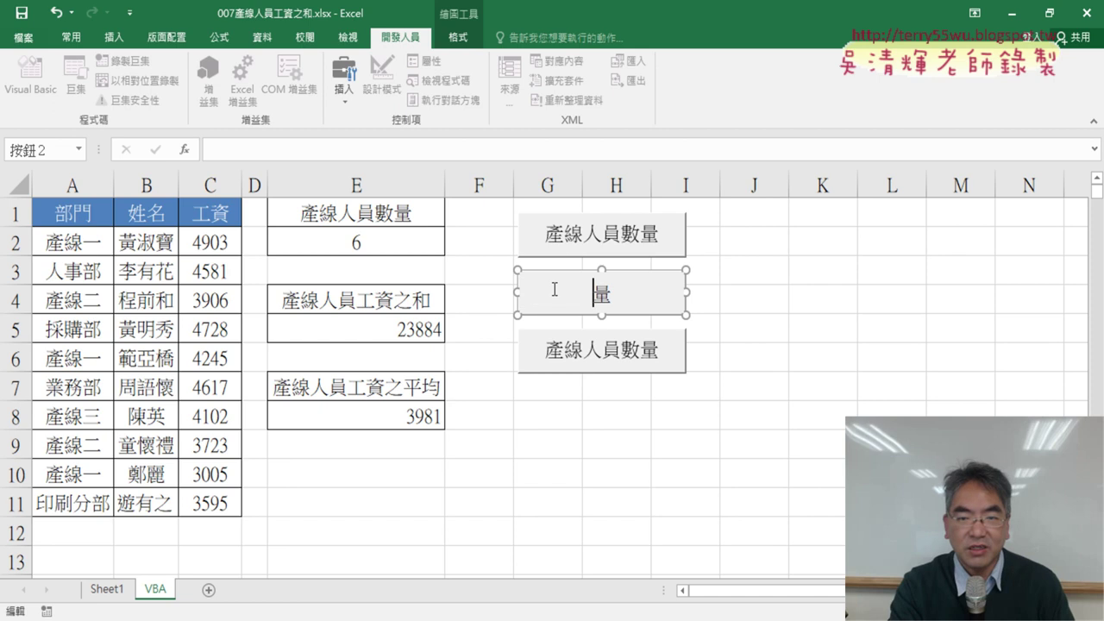
{"action": "key", "text": "Delete"}
{"action": "key", "text": "ctrl+v"}
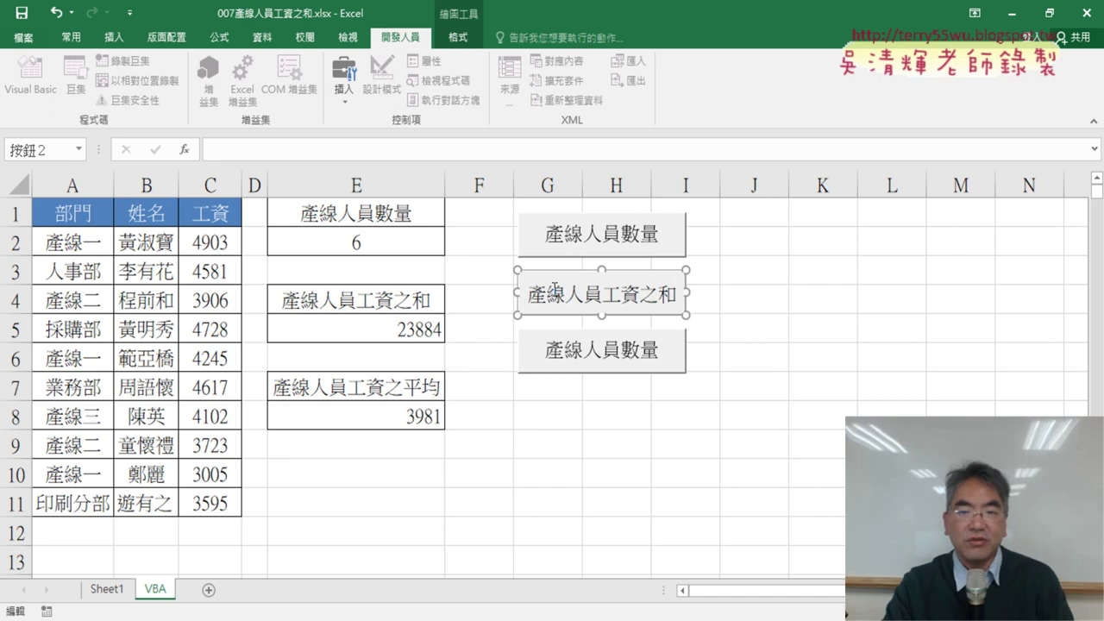
{"action": "left_click", "coordinate": [829, 301]}
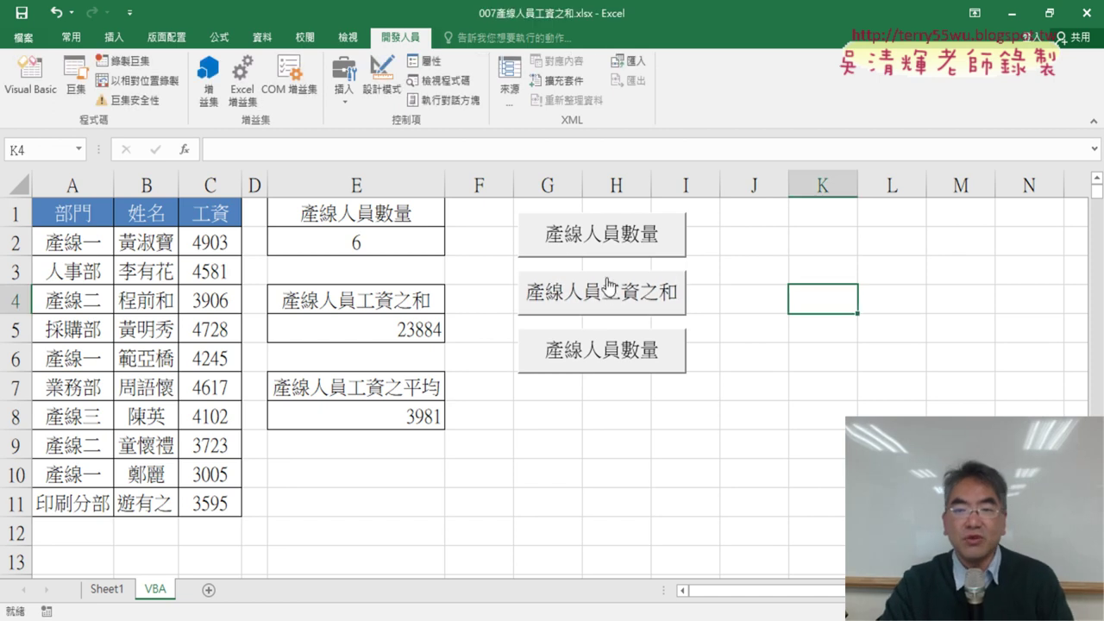
{"action": "left_click", "coordinate": [437, 327]}
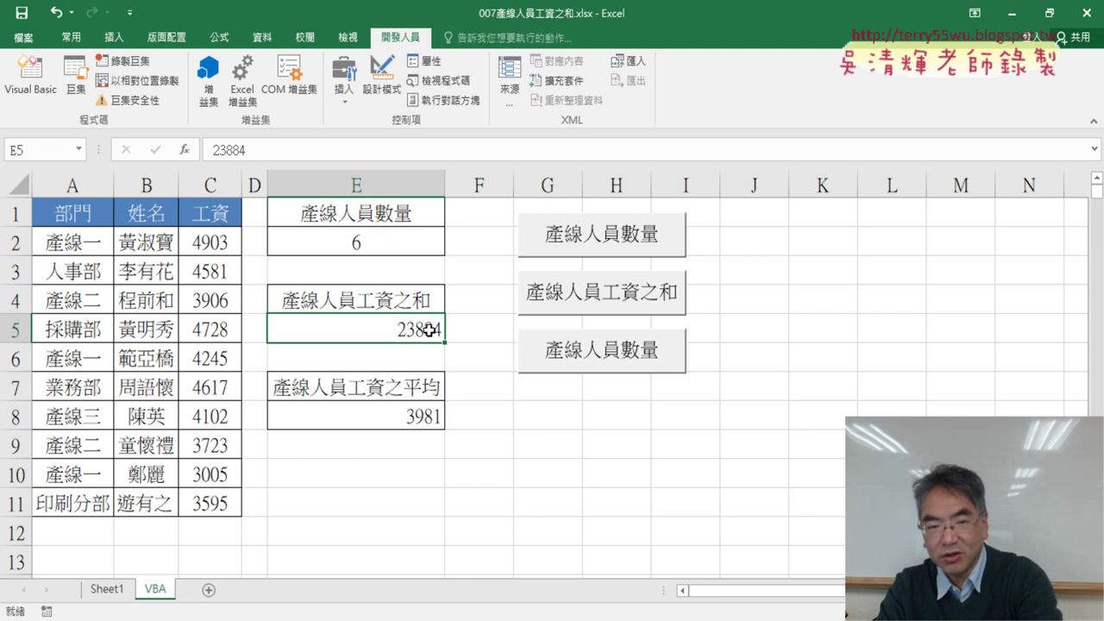
Refill E5 with the sum button, then assign 產線人員工資之平均 to the third button
{"action": "key", "text": "Delete"}
{"action": "left_click", "coordinate": [594, 303]}
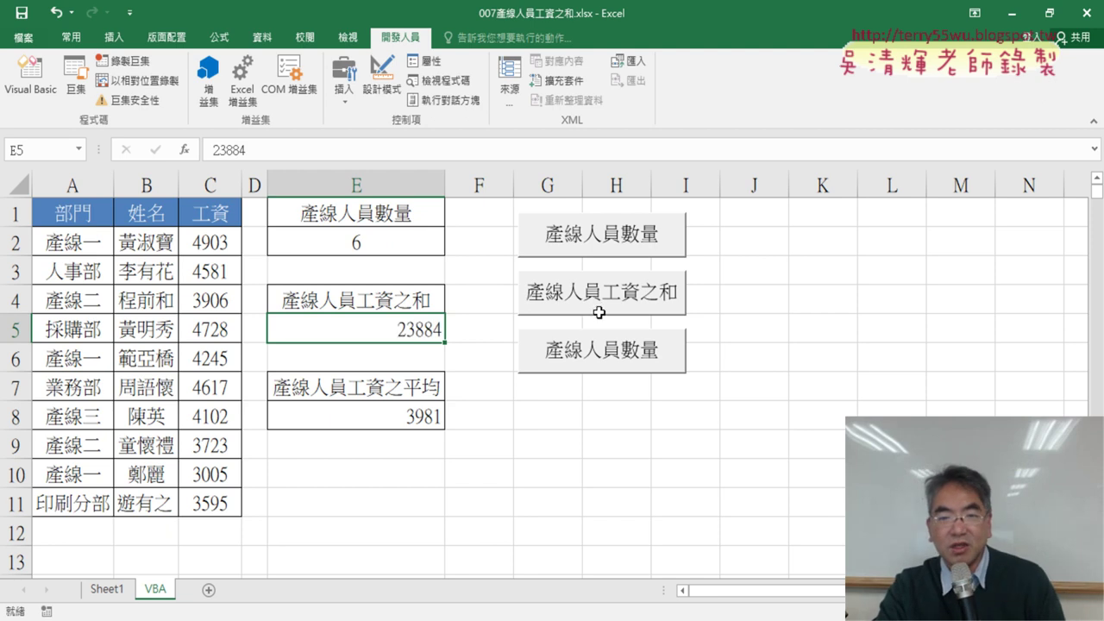
{"action": "right_click", "coordinate": [612, 352]}
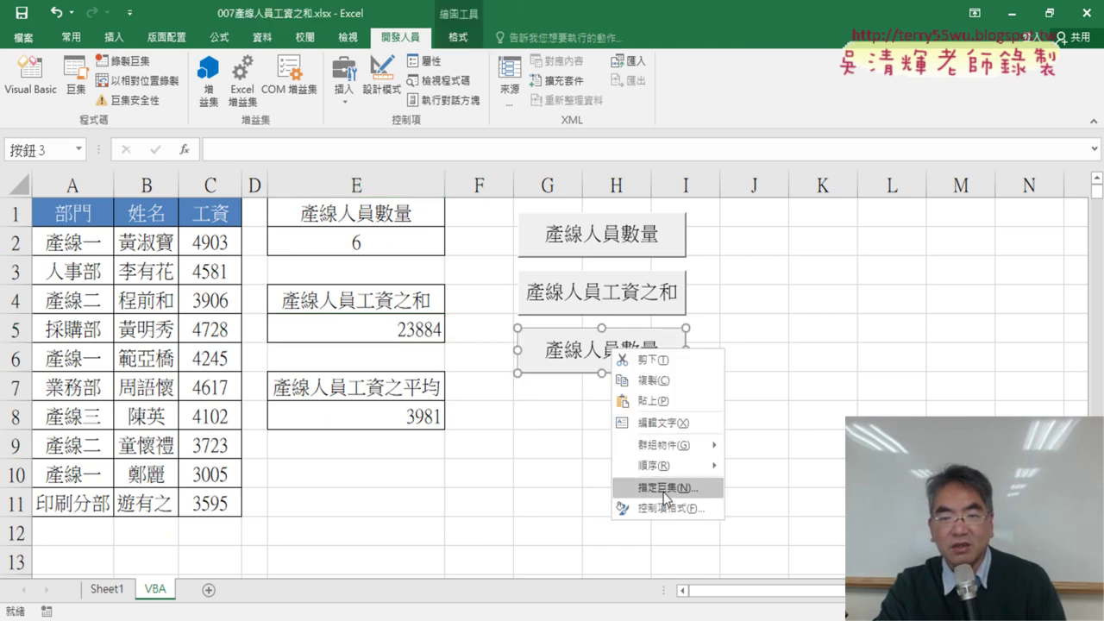
{"action": "left_click", "coordinate": [666, 487]}
{"action": "left_click", "coordinate": [596, 351]}
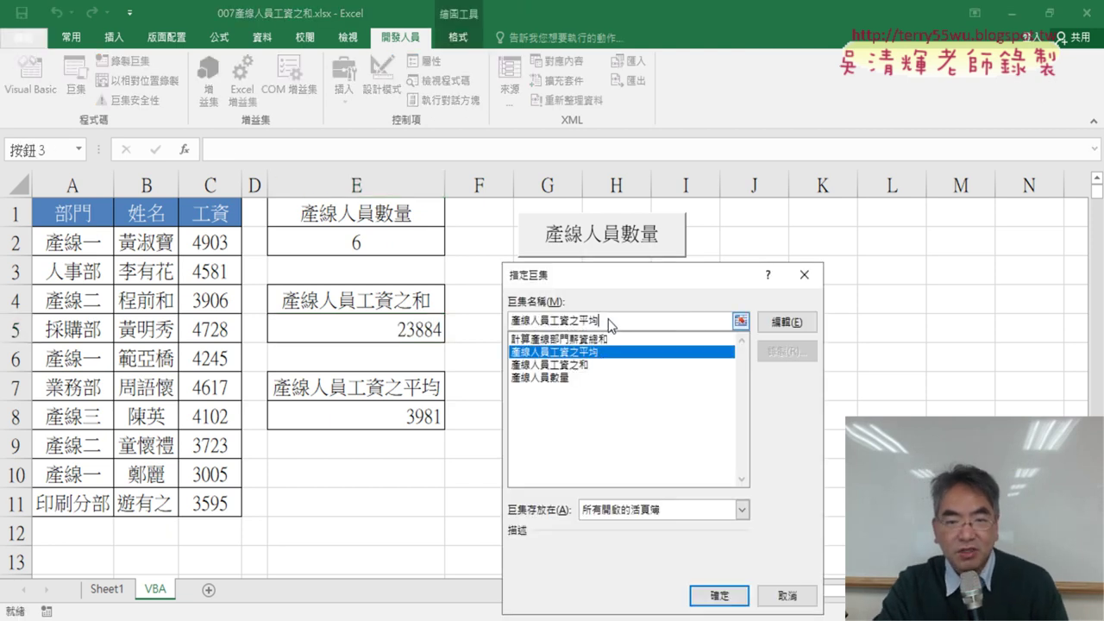
{"action": "right_click", "coordinate": [552, 321]}
{"action": "left_click", "coordinate": [634, 352]}
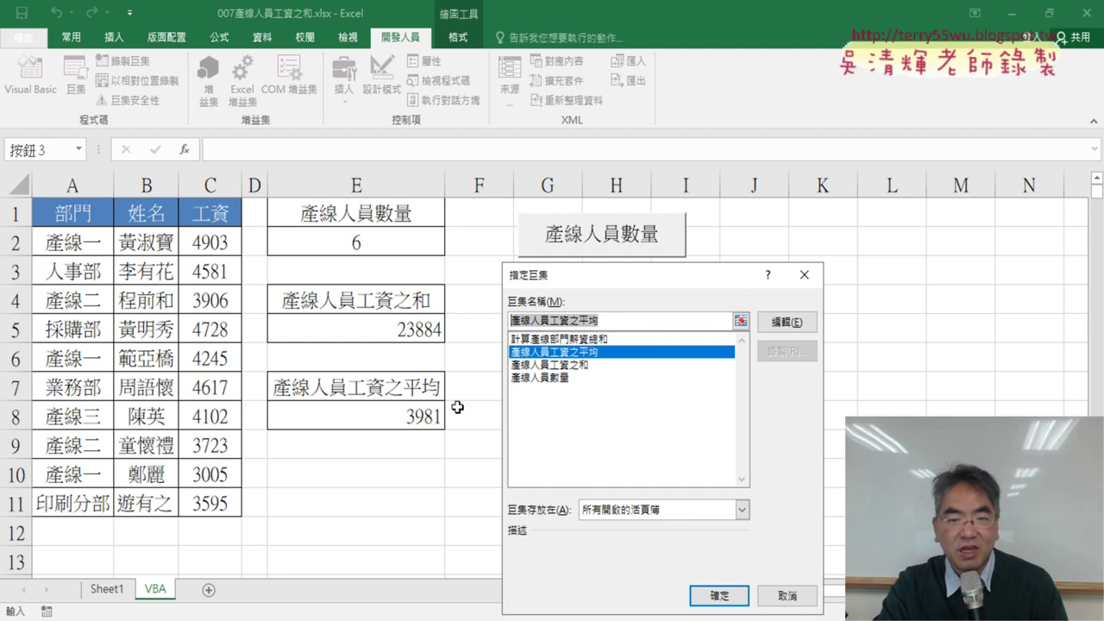
{"action": "left_click", "coordinate": [696, 595]}
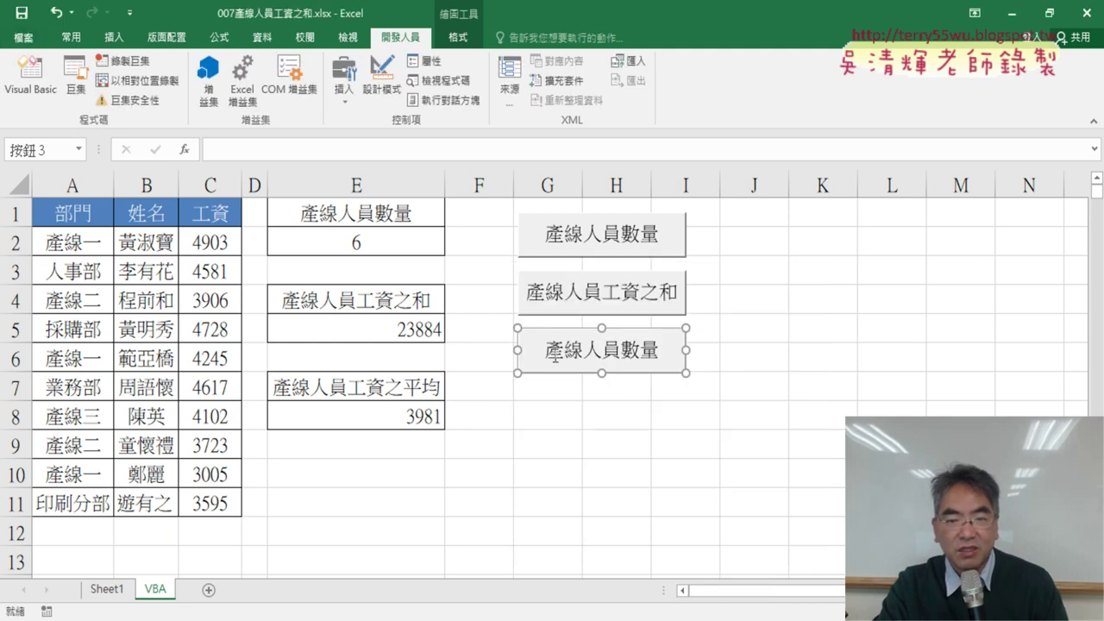
Relabel the third button 產線人員工資之平均, widen it, and use it to refill E8 with 3981
{"action": "left_click", "coordinate": [547, 341]}
{"action": "key", "text": "Delete"}
{"action": "key", "text": "Delete"}
{"action": "key", "text": "Delete"}
{"action": "key", "text": "Delete"}
{"action": "key", "text": "Delete"}
{"action": "key", "text": "Delete"}
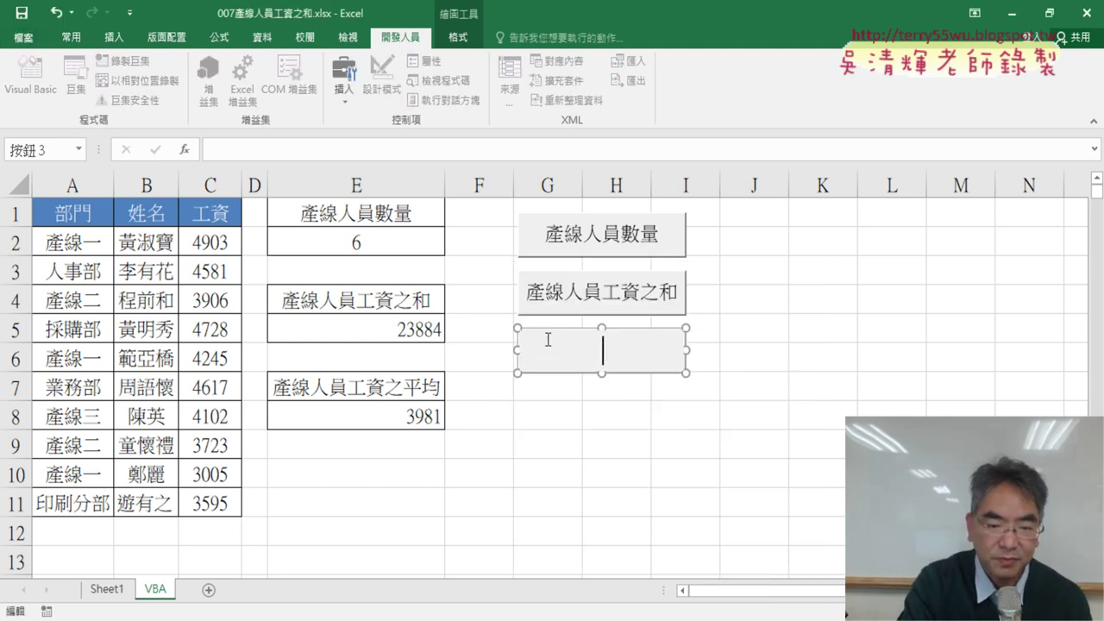
{"action": "key", "text": "ctrl+v"}
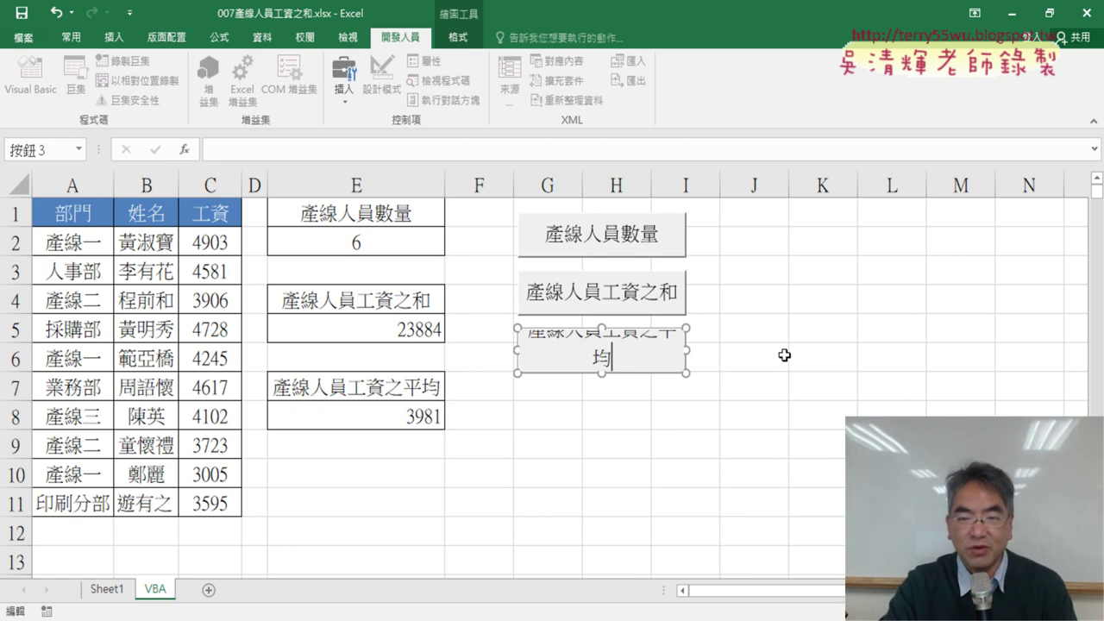
{"action": "left_click_drag", "start_coordinate": [688, 351], "coordinate": [739, 351]}
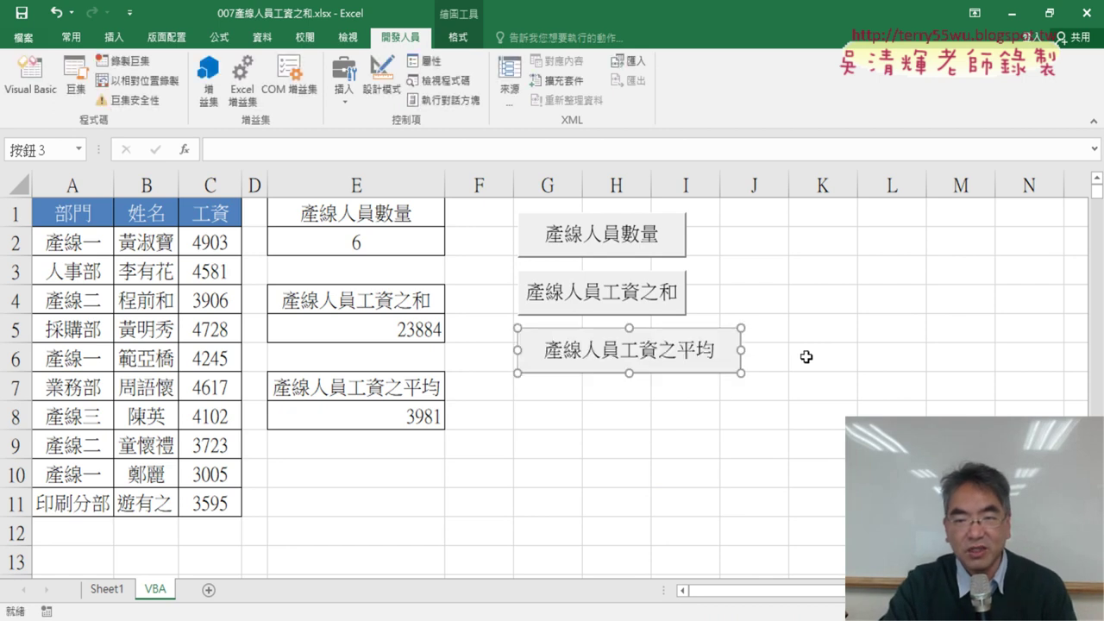
{"action": "left_click", "coordinate": [811, 357]}
{"action": "left_click", "coordinate": [429, 412]}
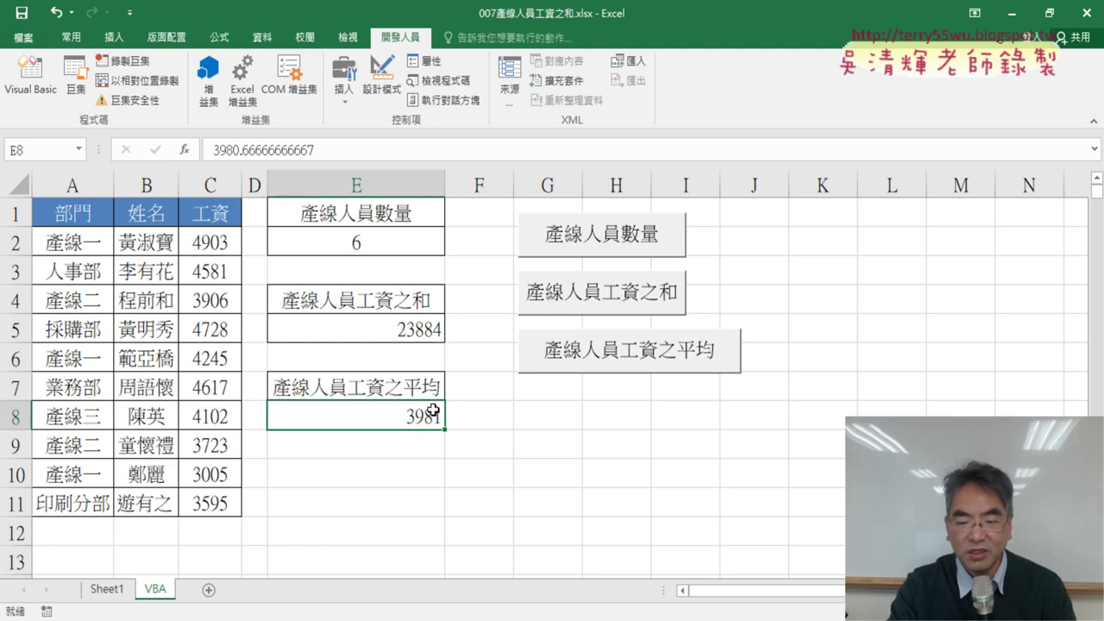
{"action": "key", "text": "Delete"}
{"action": "left_click", "coordinate": [678, 348]}
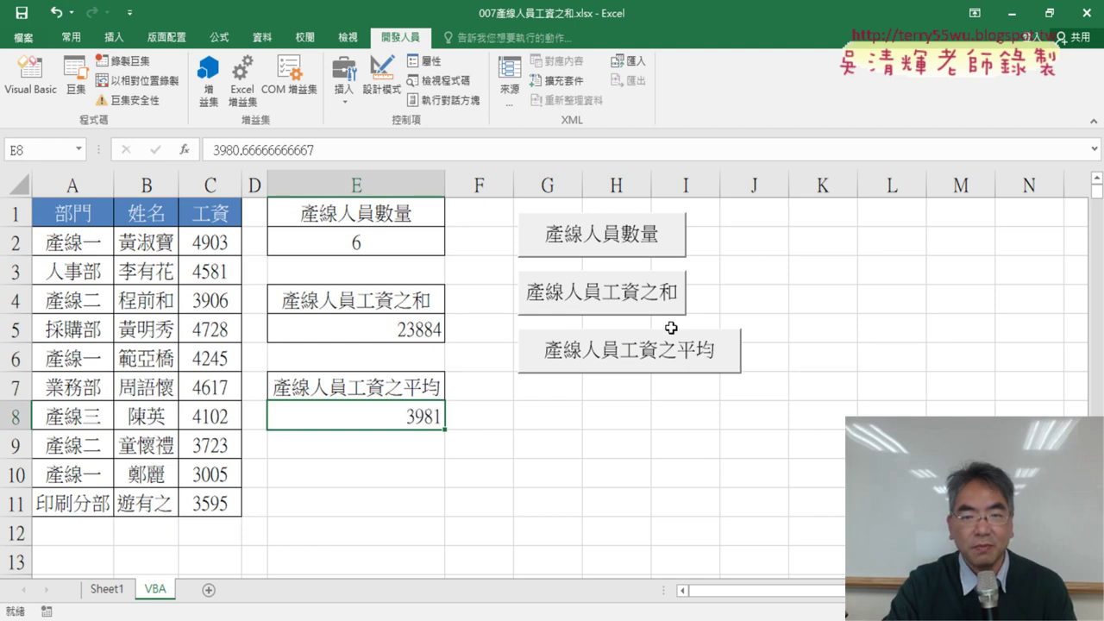